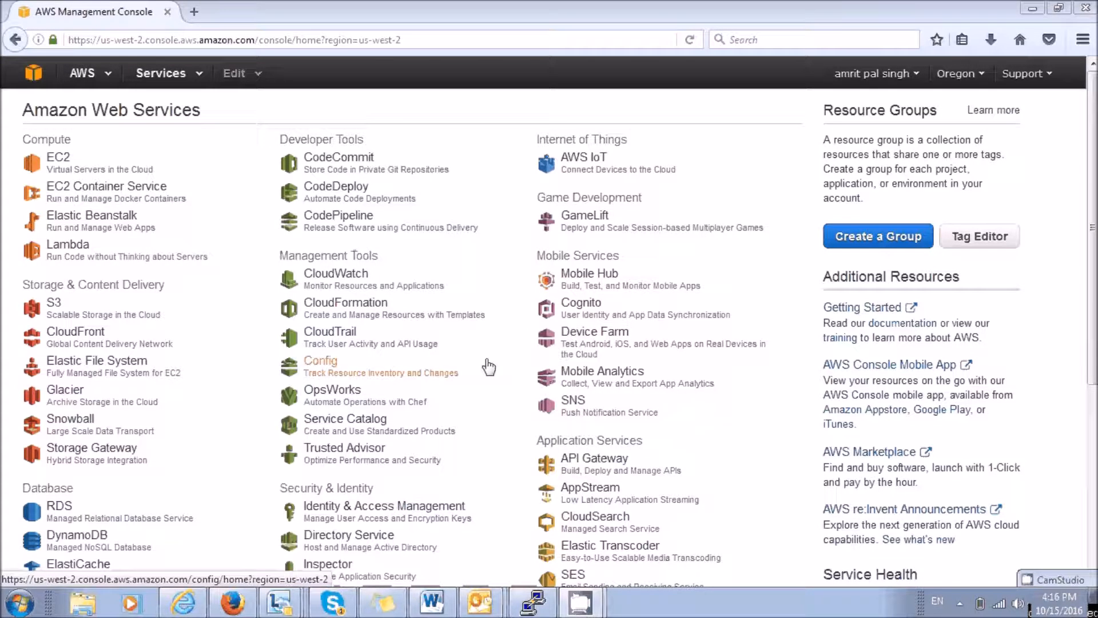
Check the running EC2 instances, then return to the console home page.
{"action": "left_click", "coordinate": [69, 176]}
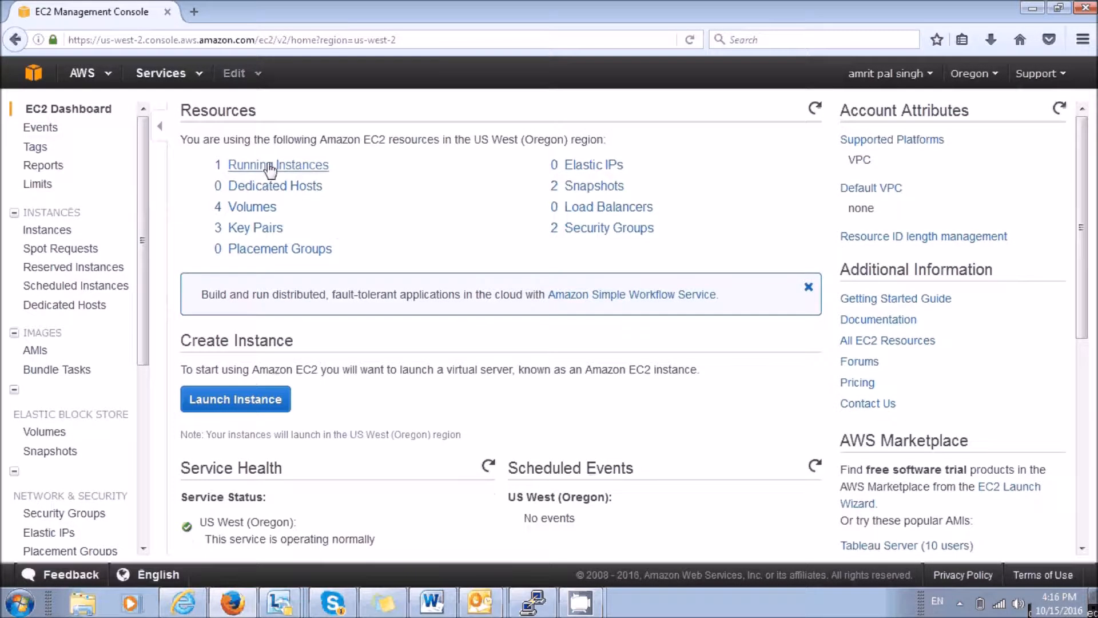
{"action": "left_click", "coordinate": [271, 167]}
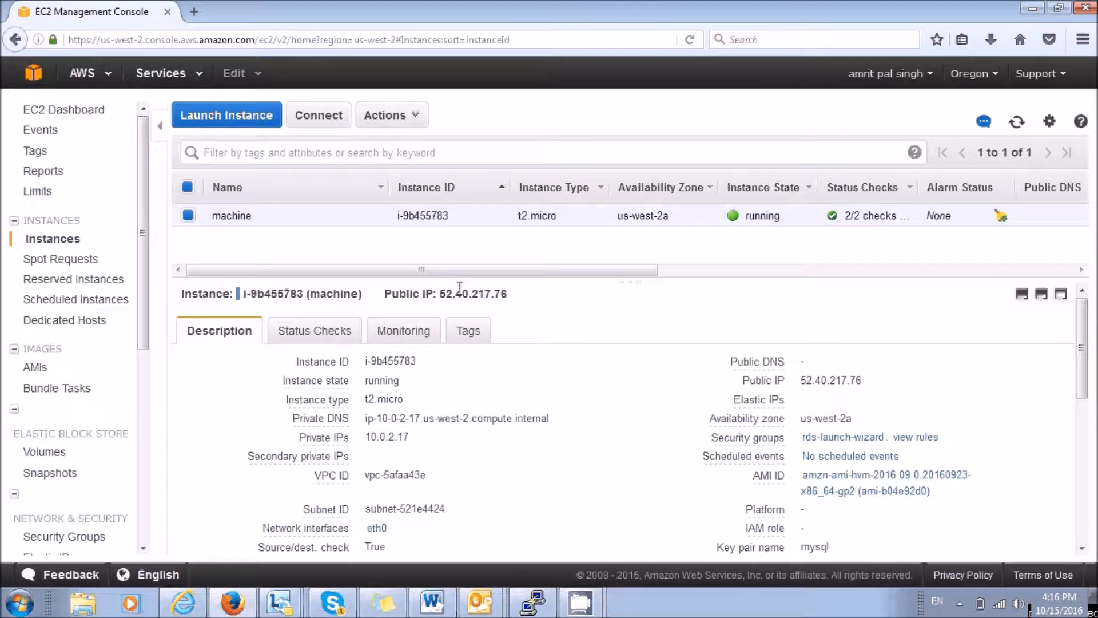
{"action": "left_click", "coordinate": [33, 81]}
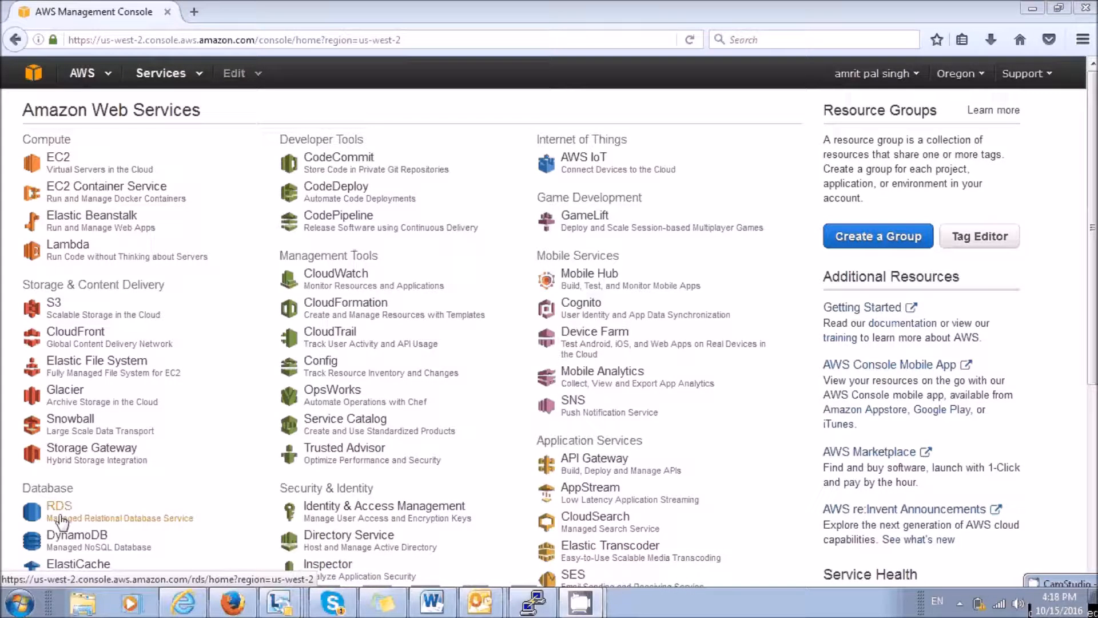
Start a new RDS database launch with MySQL selected as the engine.
{"action": "left_click", "coordinate": [61, 516]}
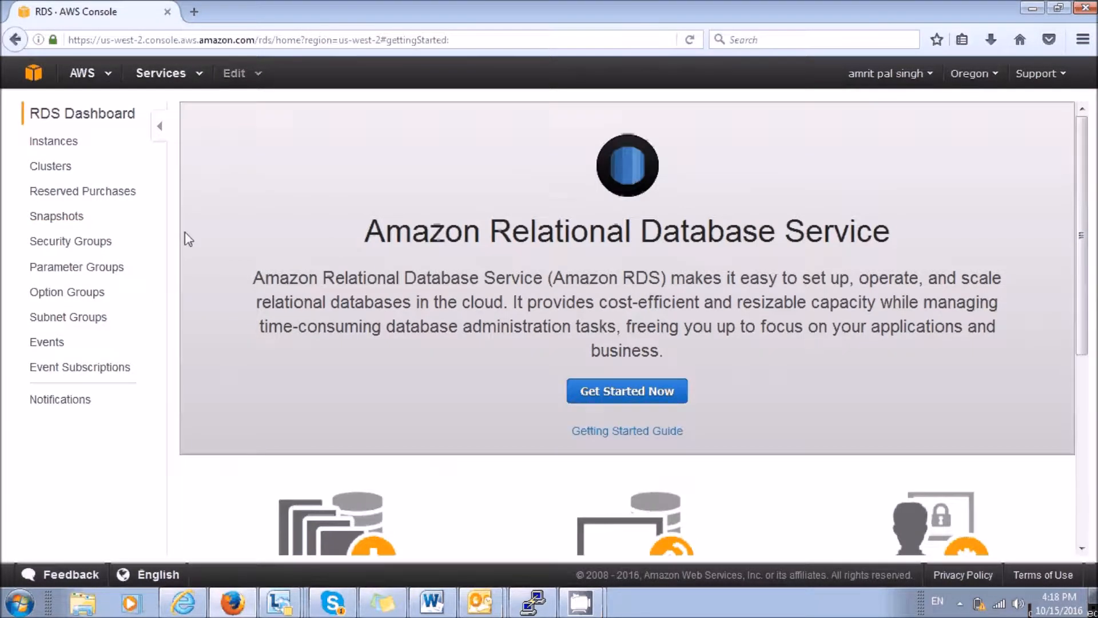
{"action": "left_click", "coordinate": [628, 391]}
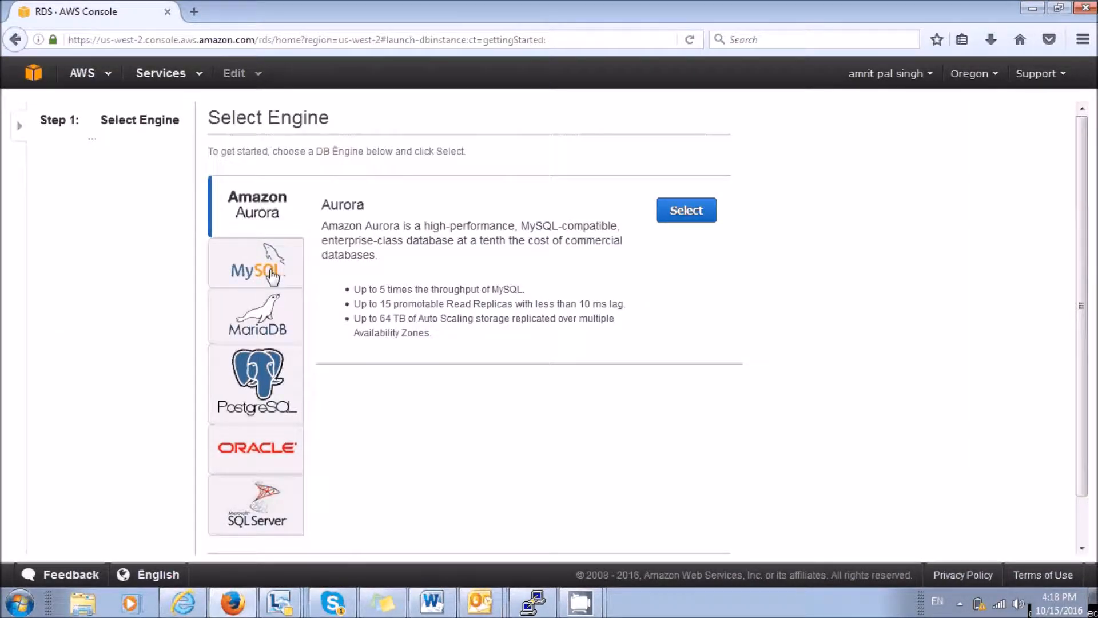
{"action": "left_click", "coordinate": [272, 277]}
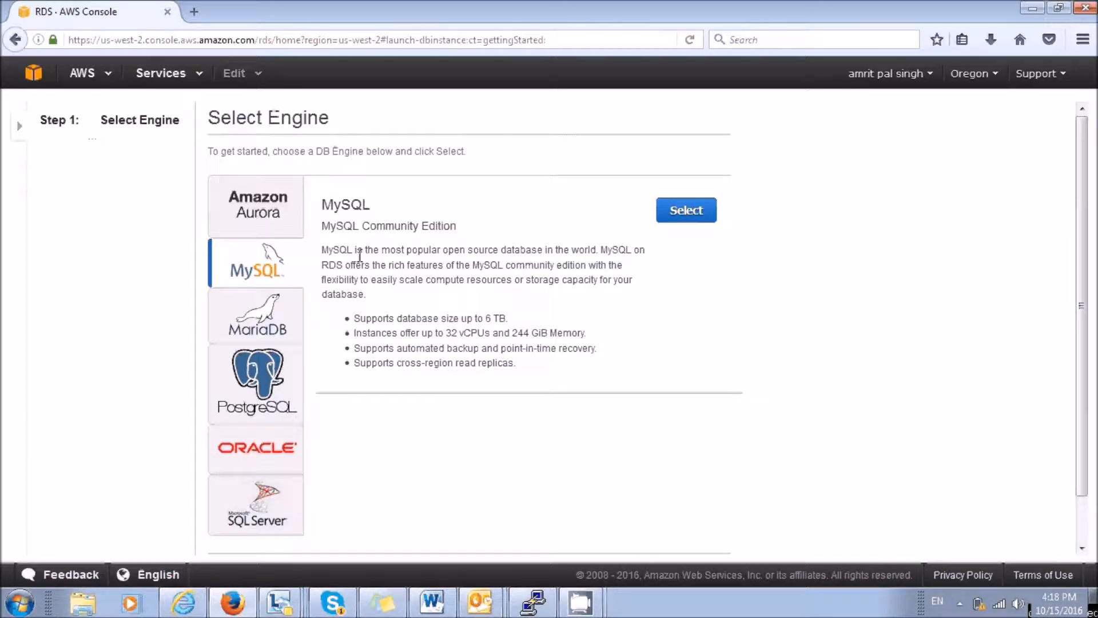
{"action": "left_click", "coordinate": [685, 212]}
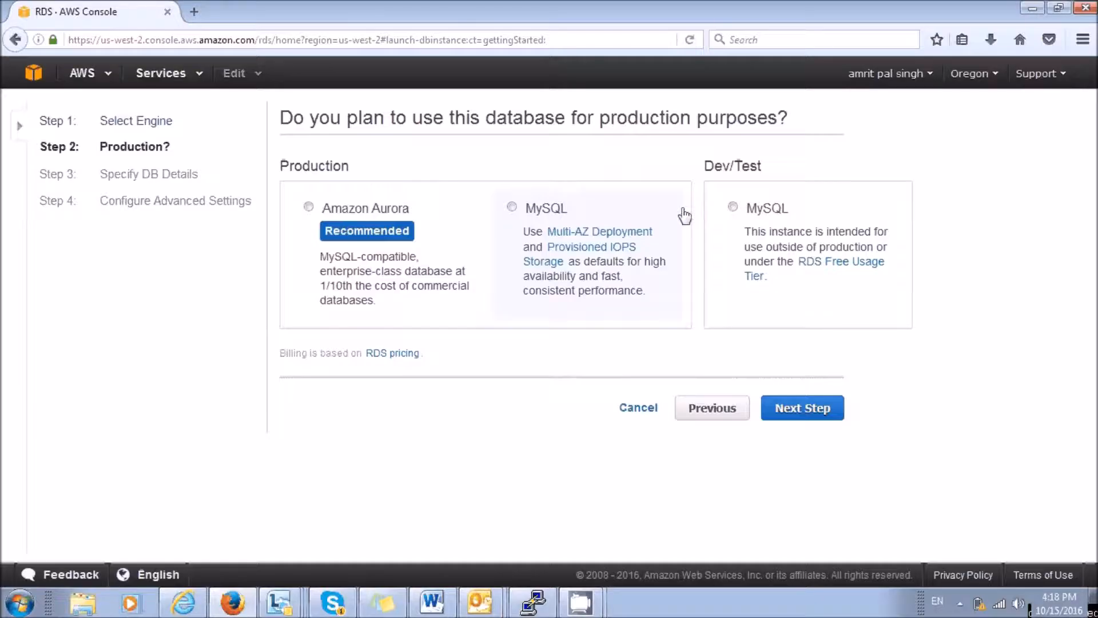
Mark the database as Dev/Test MySQL and proceed to the DB details step.
{"action": "left_click", "coordinate": [733, 208]}
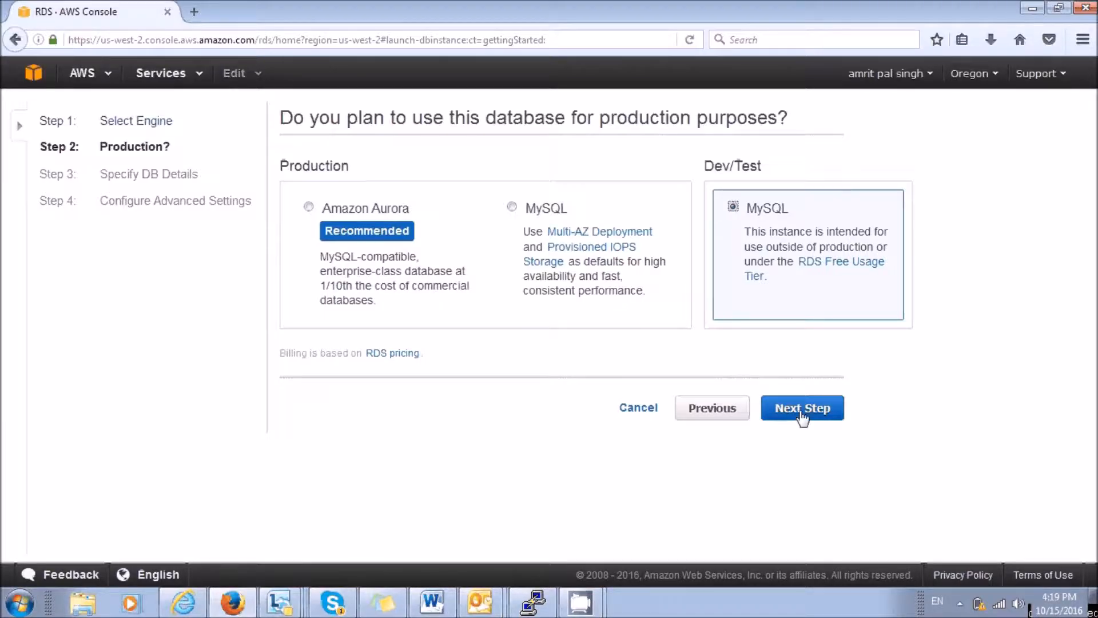
{"action": "left_click", "coordinate": [801, 418]}
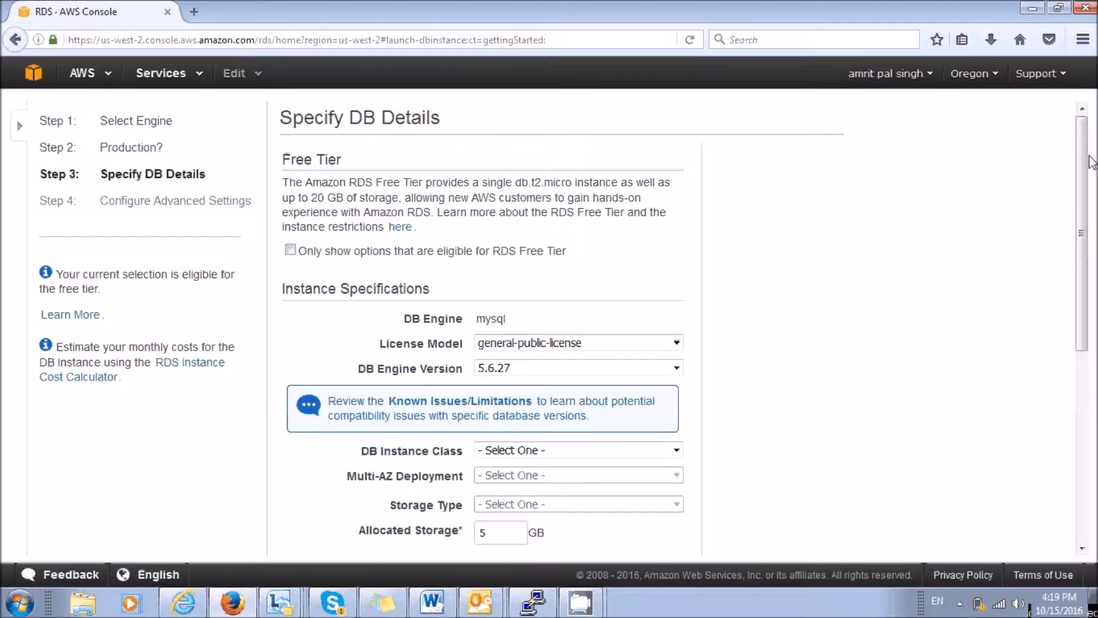
Keep the general-public-license model and choose db.t2.micro as the instance class.
{"action": "scroll", "coordinate": [1083, 170], "scroll_direction": "down", "scroll_amount": 4}
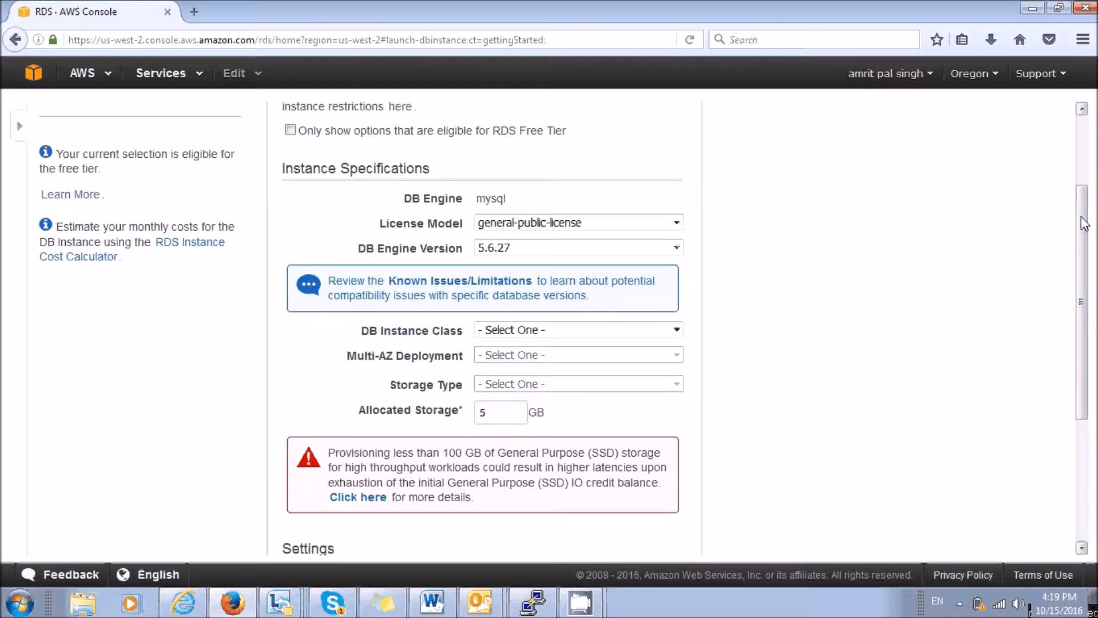
{"action": "left_click", "coordinate": [677, 223]}
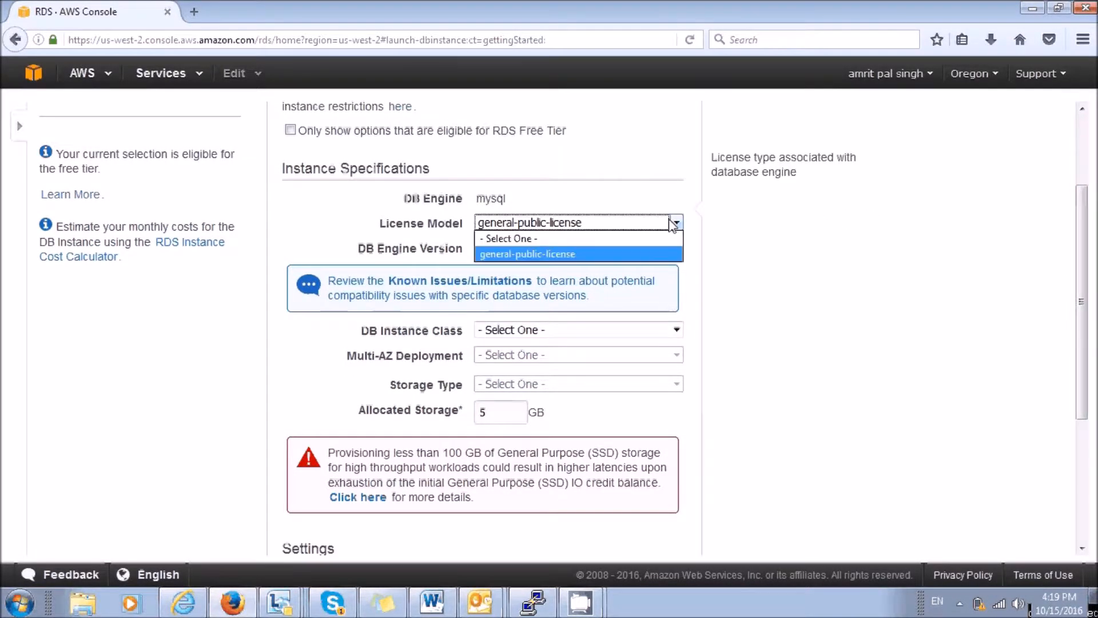
{"action": "left_click", "coordinate": [618, 254]}
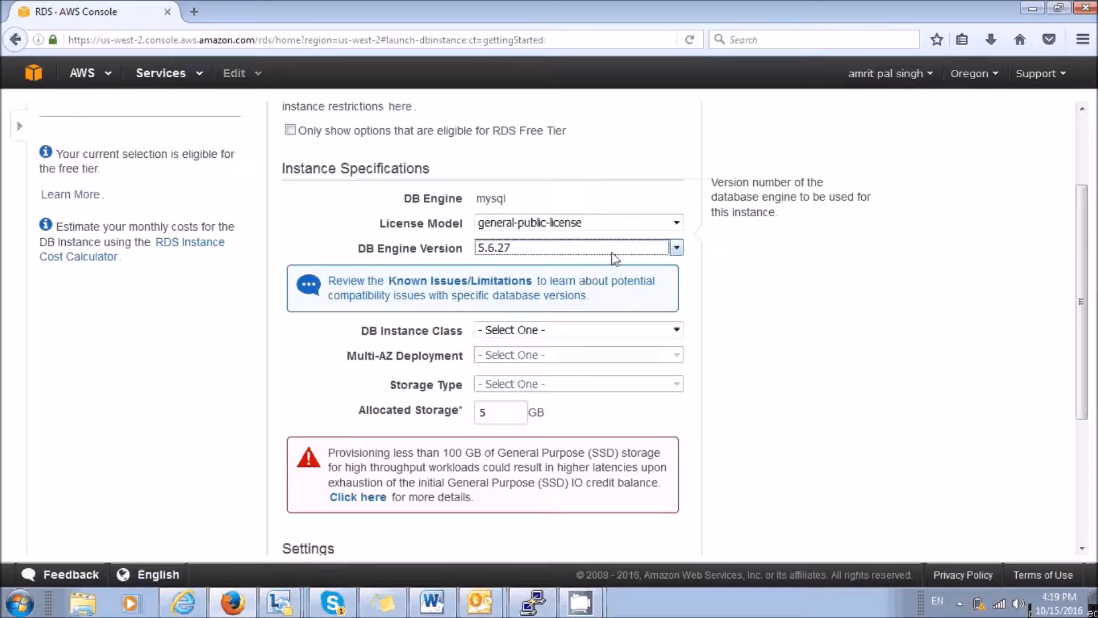
{"action": "left_click", "coordinate": [676, 333]}
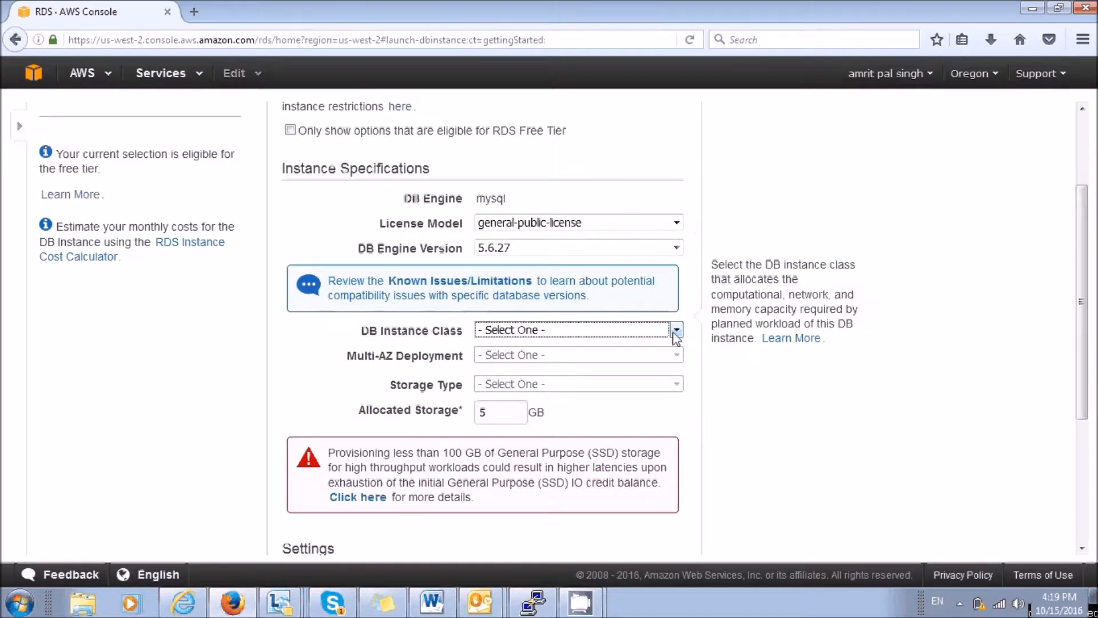
{"action": "left_click", "coordinate": [675, 333]}
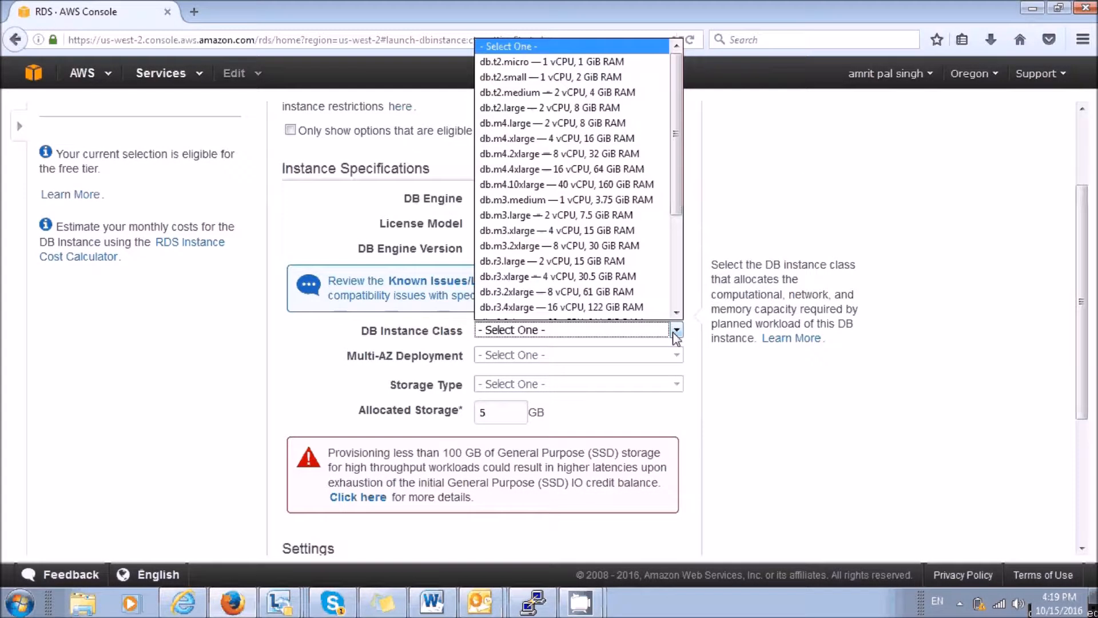
{"action": "left_click", "coordinate": [599, 55]}
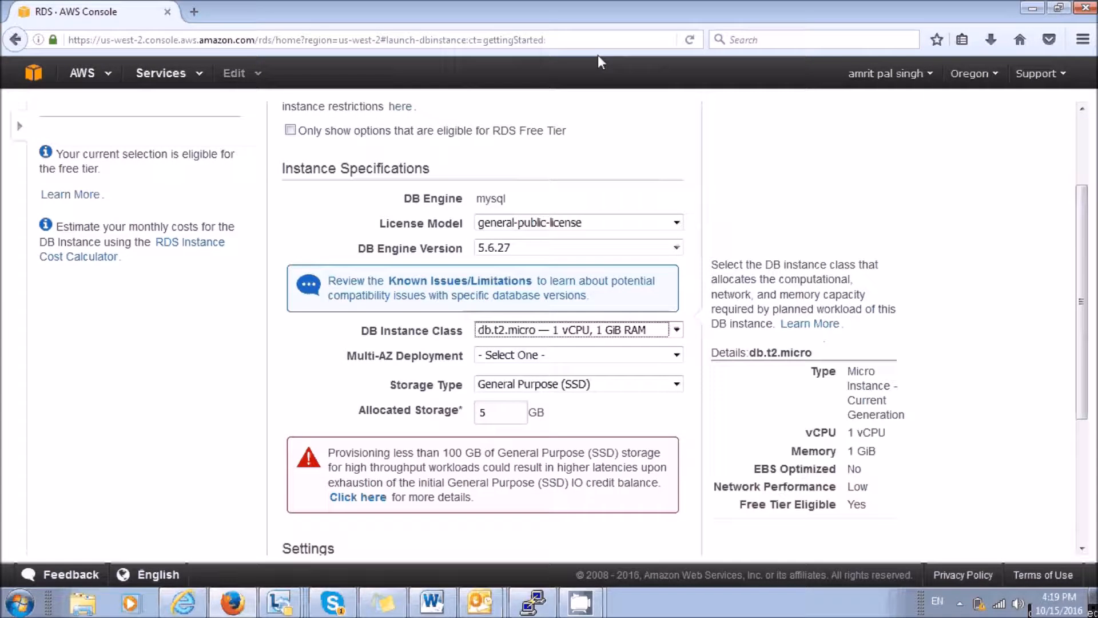
Set Multi-AZ deployment to No.
{"action": "scroll", "coordinate": [1076, 312], "scroll_direction": "down", "scroll_amount": 2}
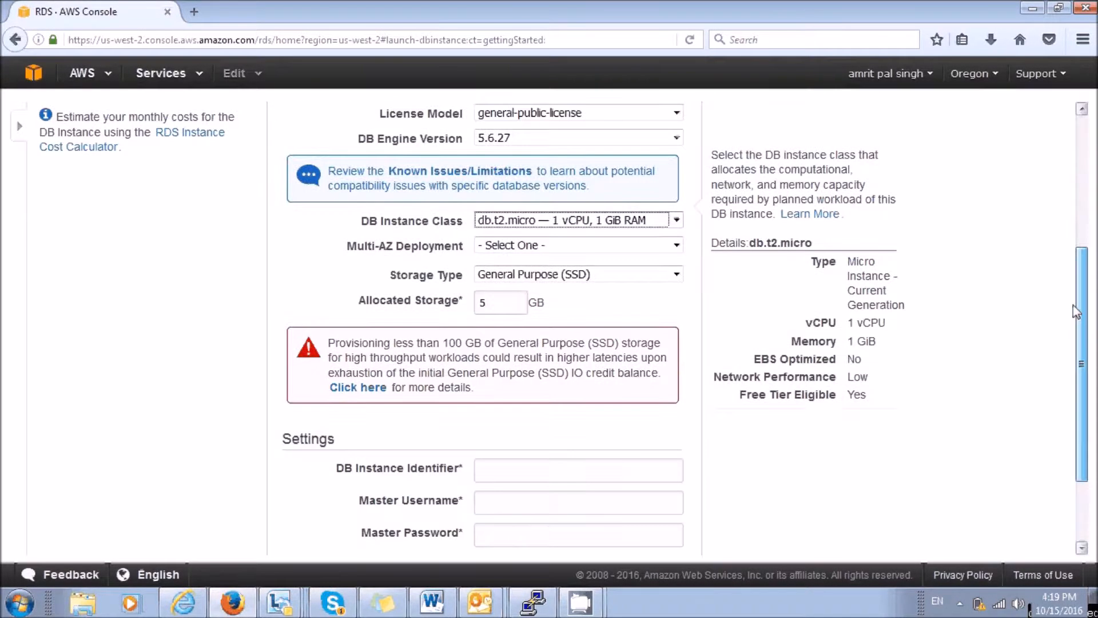
{"action": "left_click", "coordinate": [595, 251]}
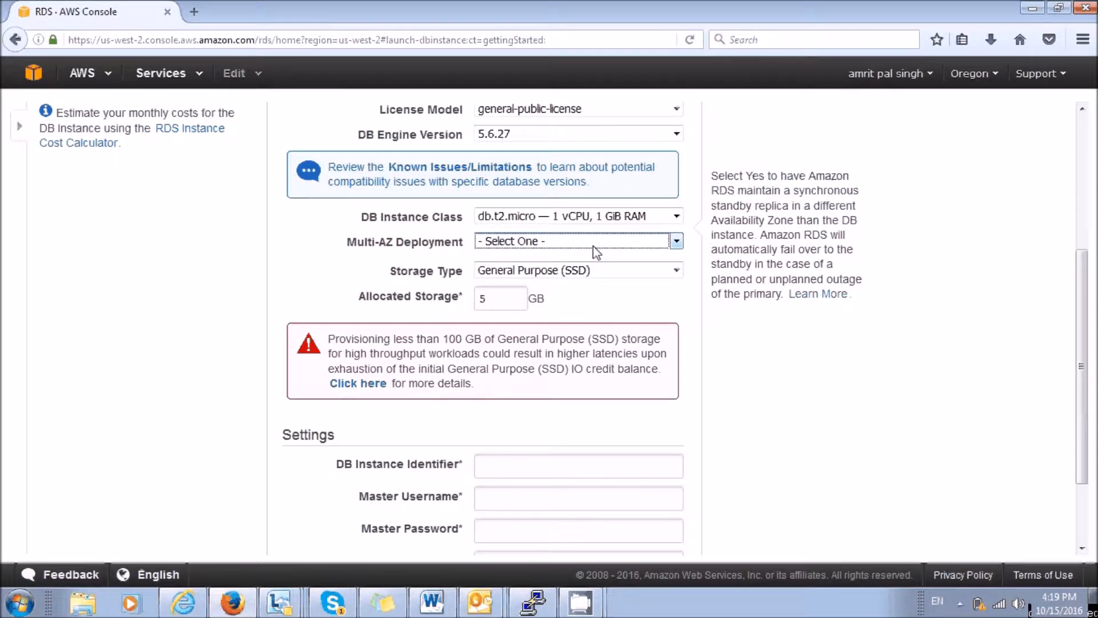
{"action": "left_click", "coordinate": [595, 250]}
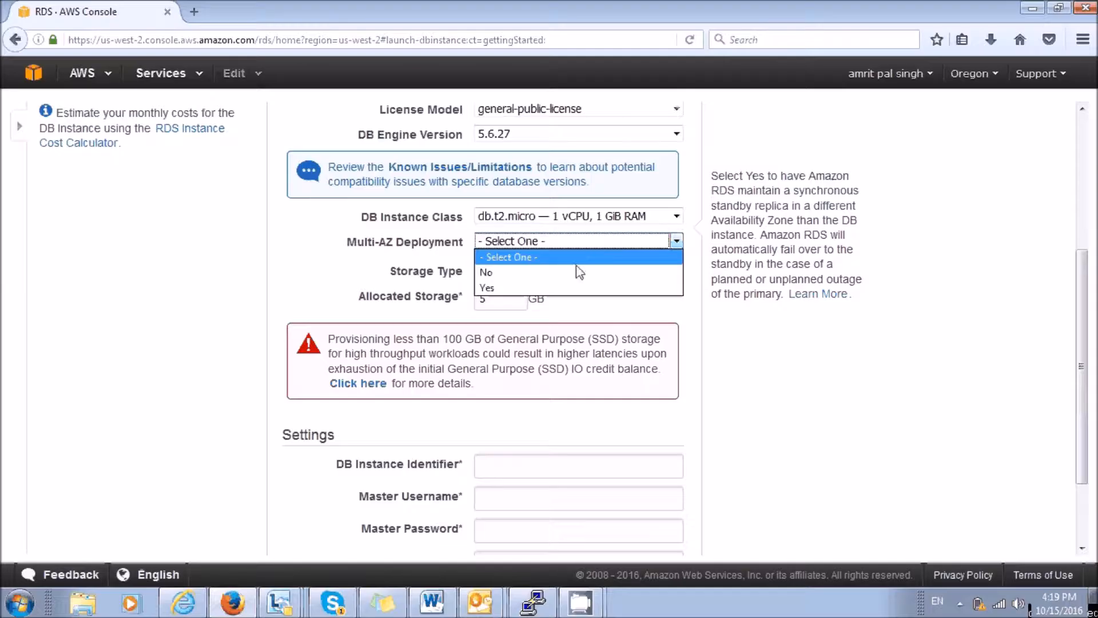
{"action": "left_click", "coordinate": [615, 271]}
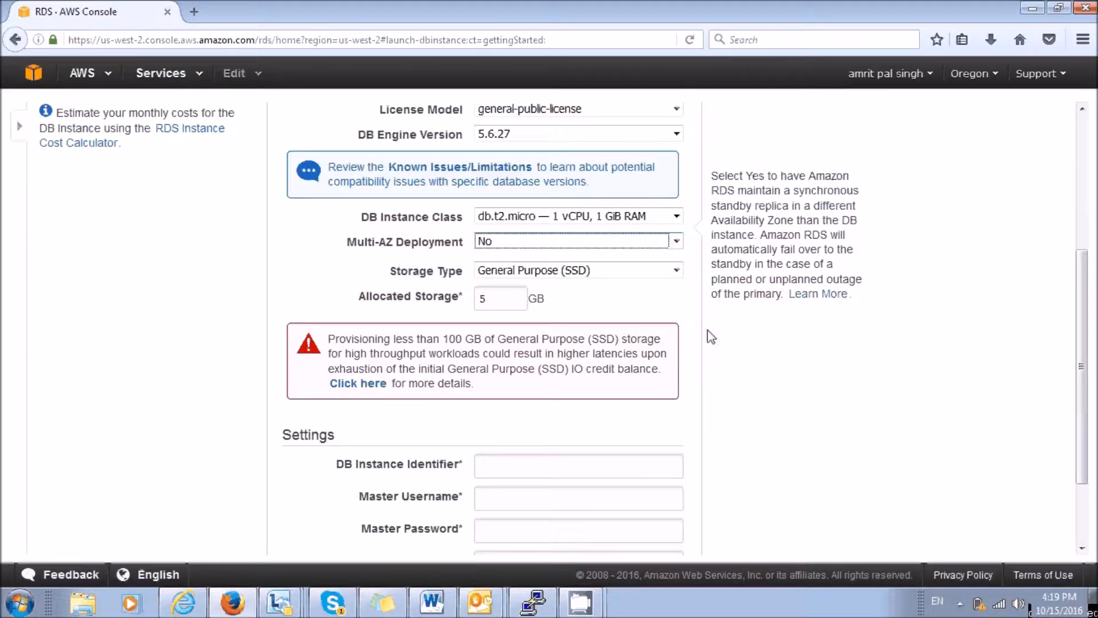
{"action": "left_click", "coordinate": [581, 466]}
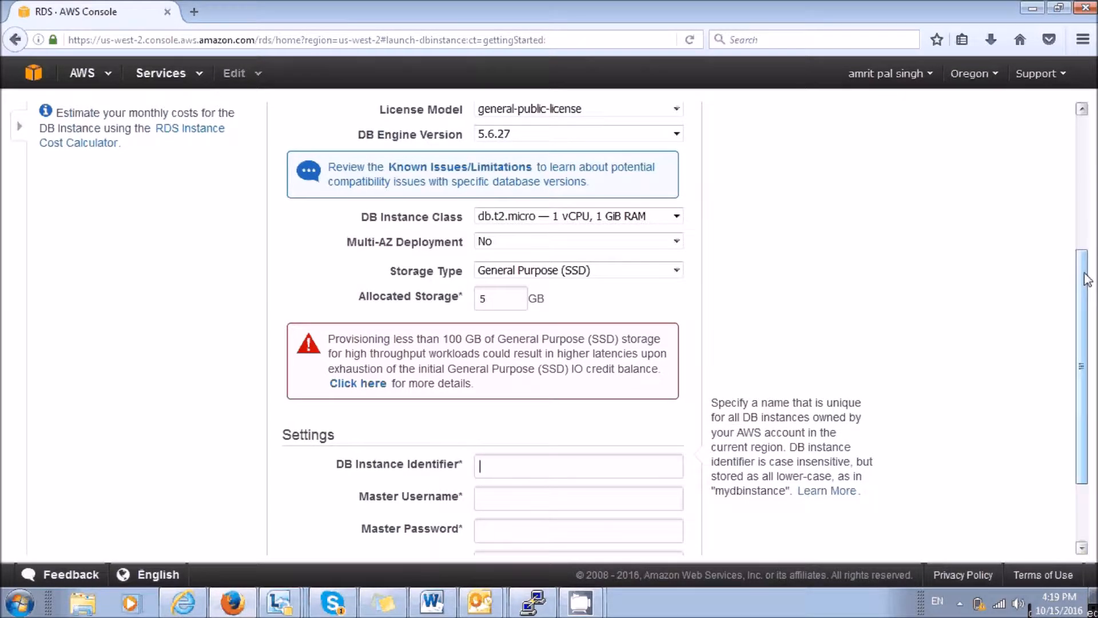
Name the DB instance bashtest and enter the master username.
{"action": "scroll", "coordinate": [792, 342], "scroll_direction": "down", "scroll_amount": 3}
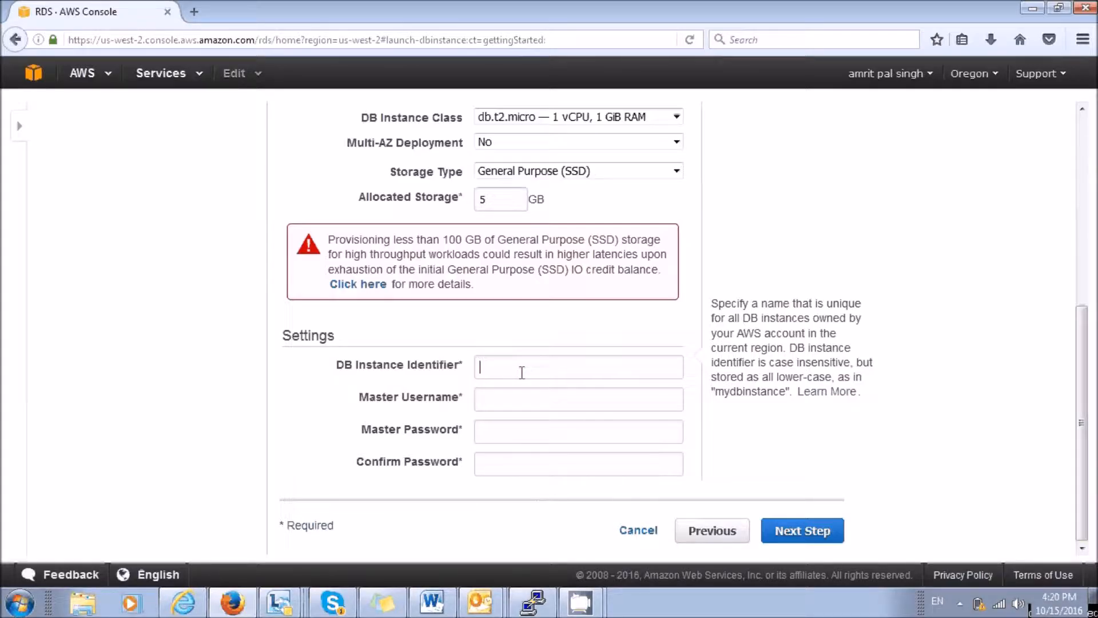
{"action": "type", "text": "bashtest"}
{"action": "left_click", "coordinate": [503, 400]}
{"action": "type", "text": "palmaster"}
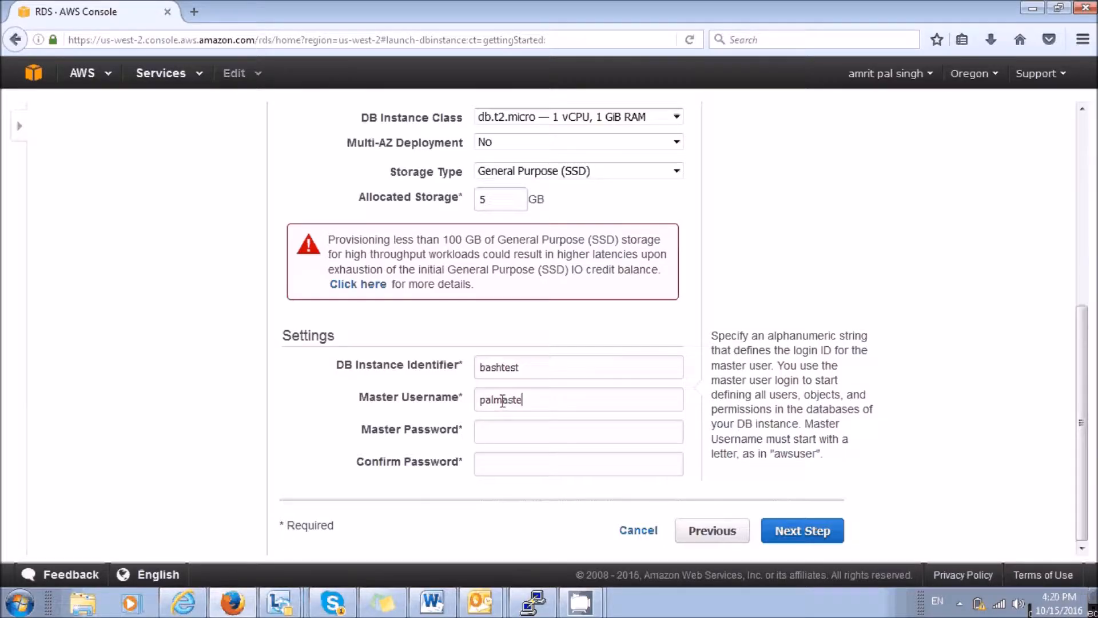
Enter and confirm the master password, then proceed to Configure Advanced Settings.
{"action": "left_click", "coordinate": [499, 427]}
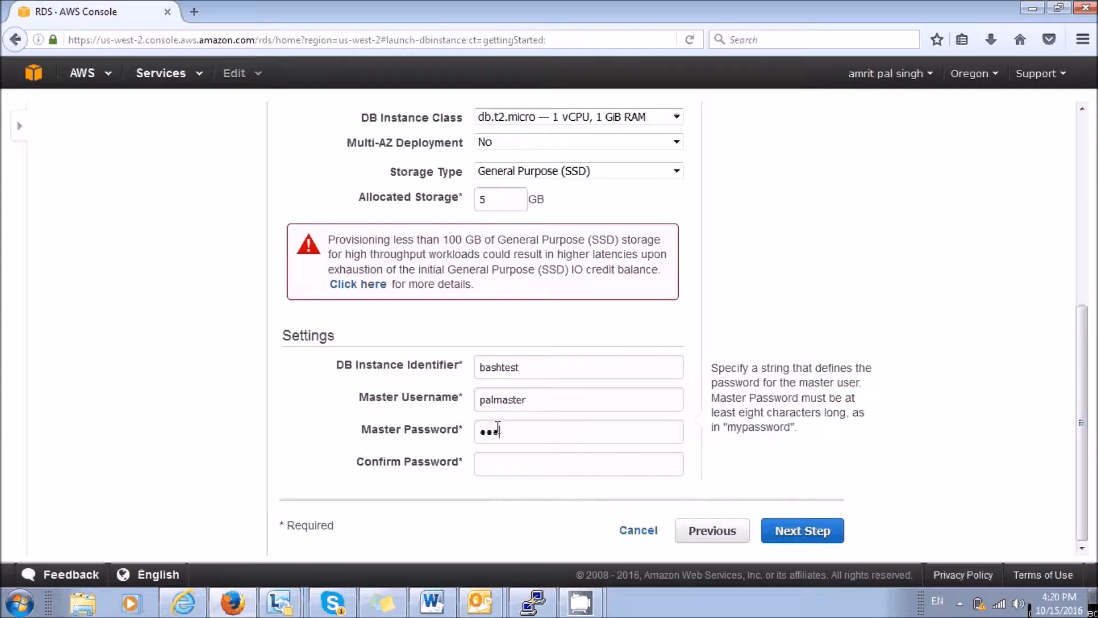
{"action": "key", "text": "Tab"}
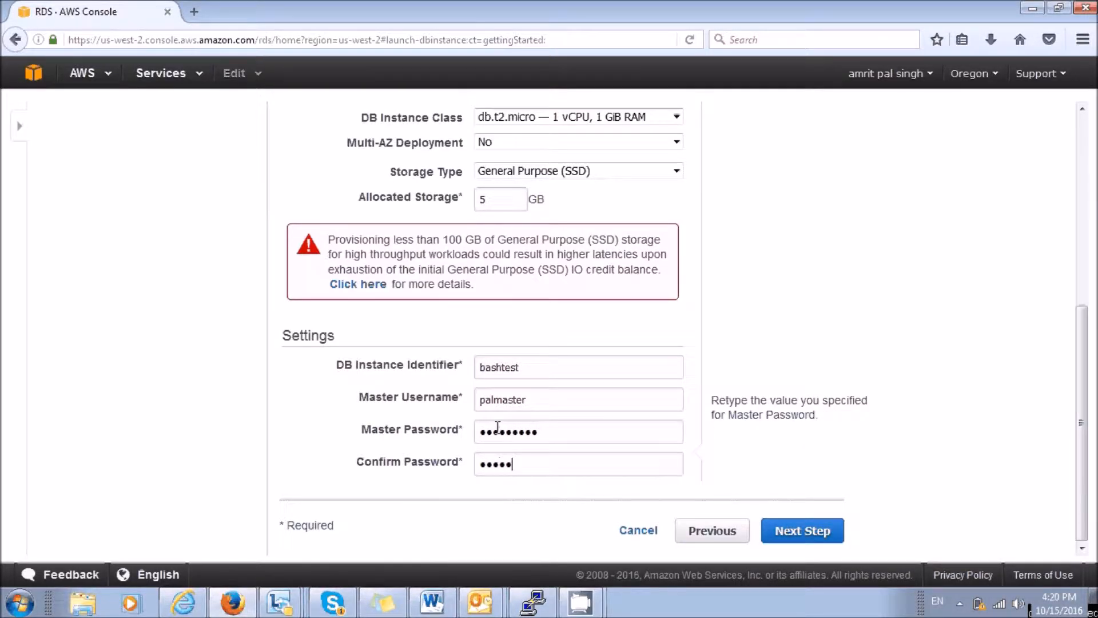
{"action": "left_click", "coordinate": [809, 535]}
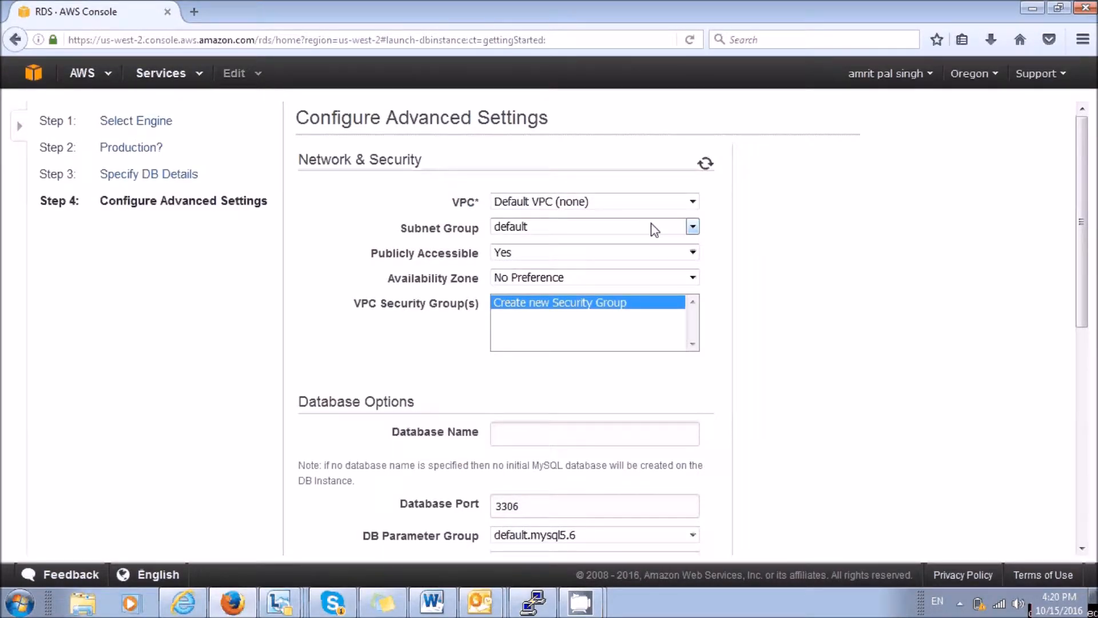
Place the instance in vpc-5afaa43e with subnet group default-vpc-5afaa43e, not publicly accessible.
{"action": "left_click", "coordinate": [653, 204]}
{"action": "left_click", "coordinate": [652, 204]}
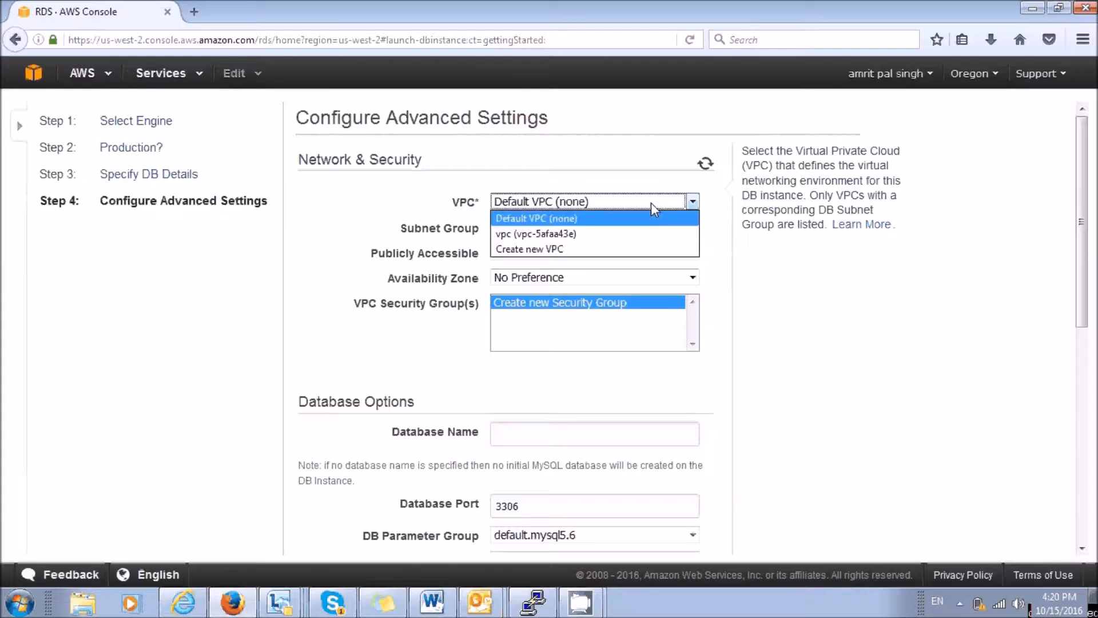
{"action": "left_click", "coordinate": [610, 237]}
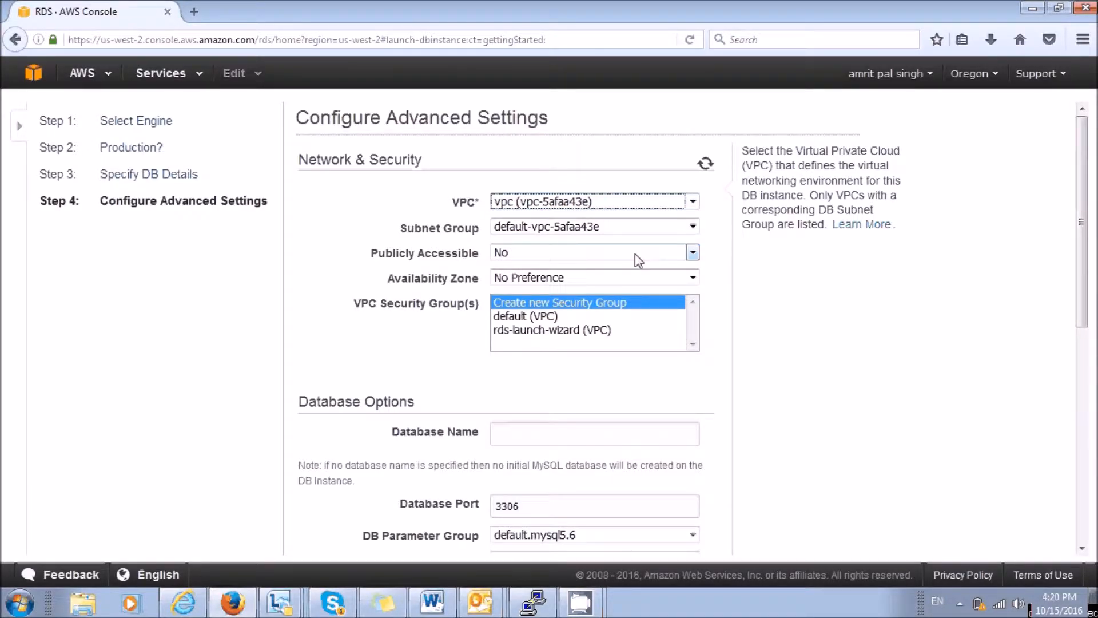
{"action": "left_click", "coordinate": [651, 229]}
{"action": "left_click", "coordinate": [651, 229]}
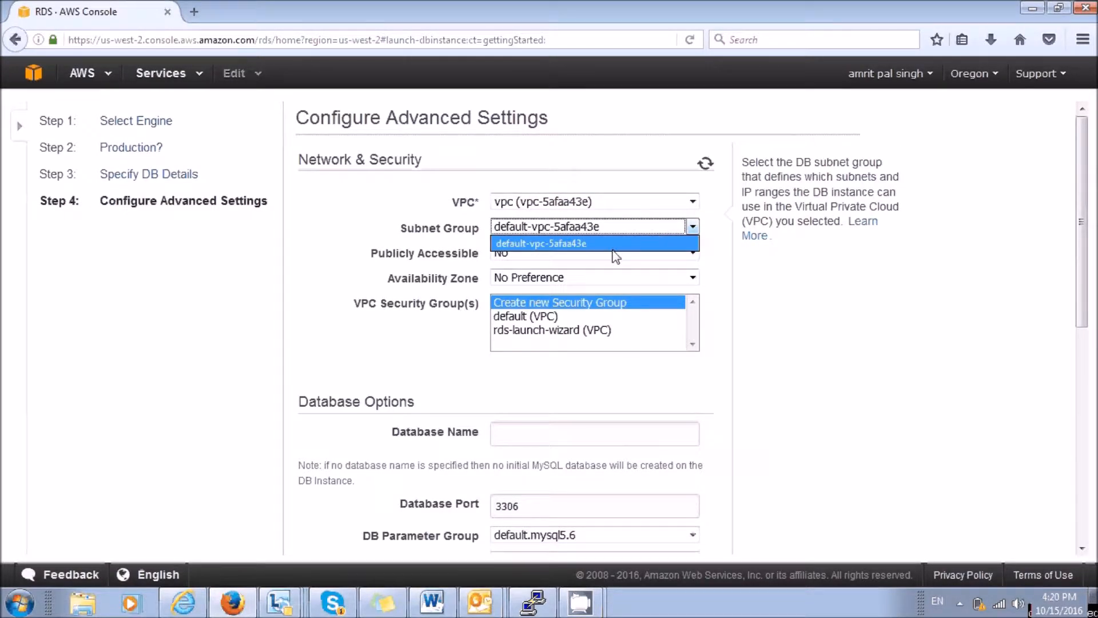
{"action": "left_click", "coordinate": [411, 222]}
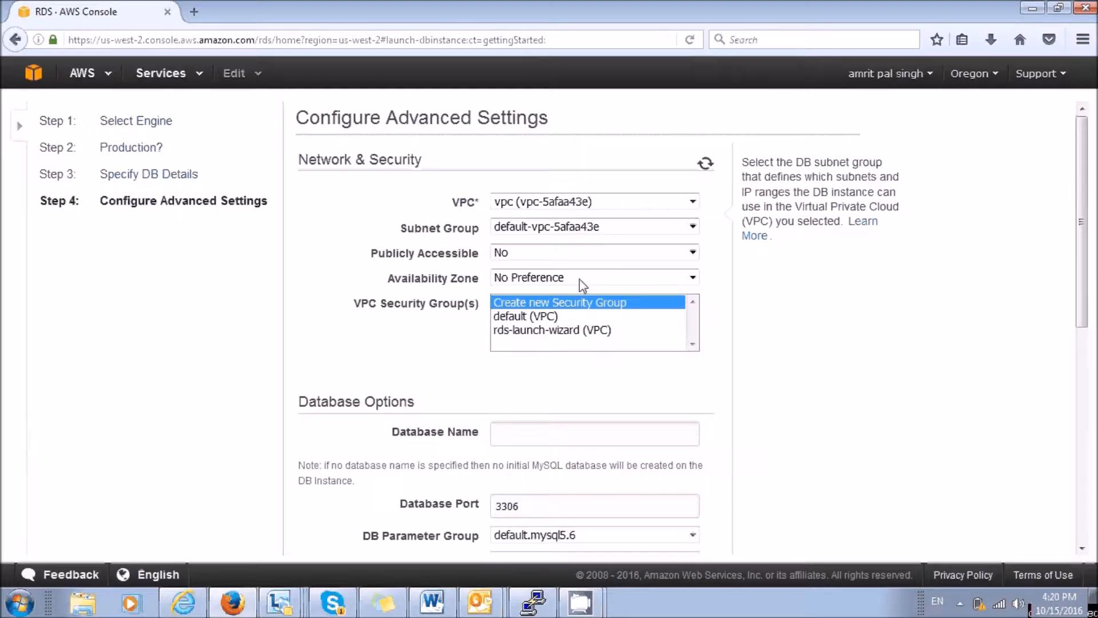
{"action": "left_click", "coordinate": [665, 258]}
Choose availability zone us-west-2a and the rds-launch-wizard security group.
{"action": "left_click", "coordinate": [668, 279]}
{"action": "left_click", "coordinate": [668, 278]}
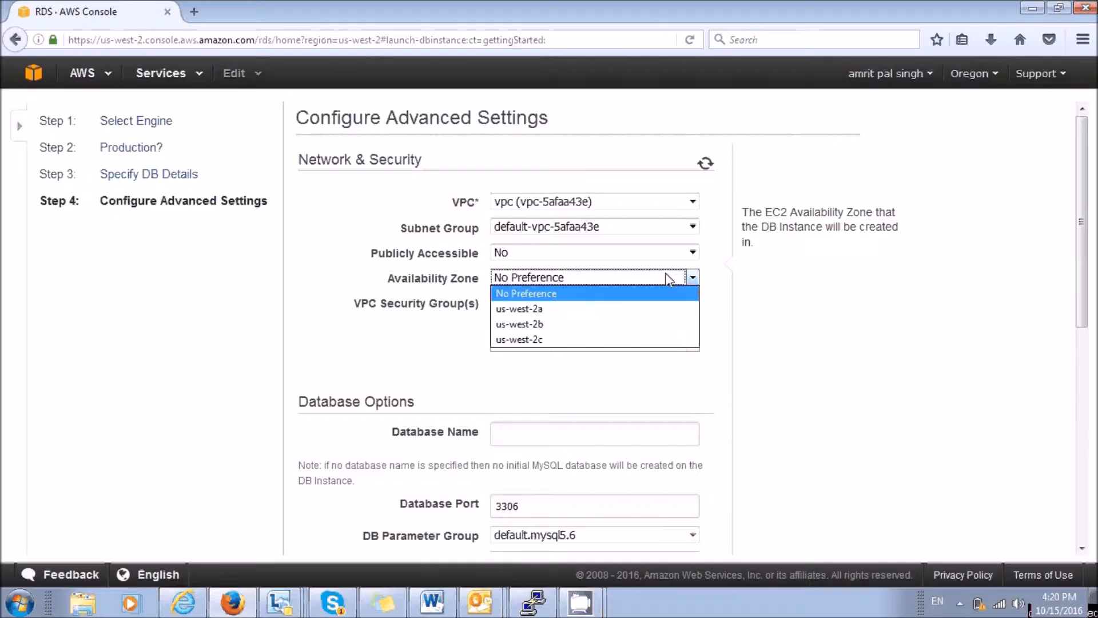
{"action": "left_click", "coordinate": [611, 314]}
{"action": "left_click", "coordinate": [610, 309]}
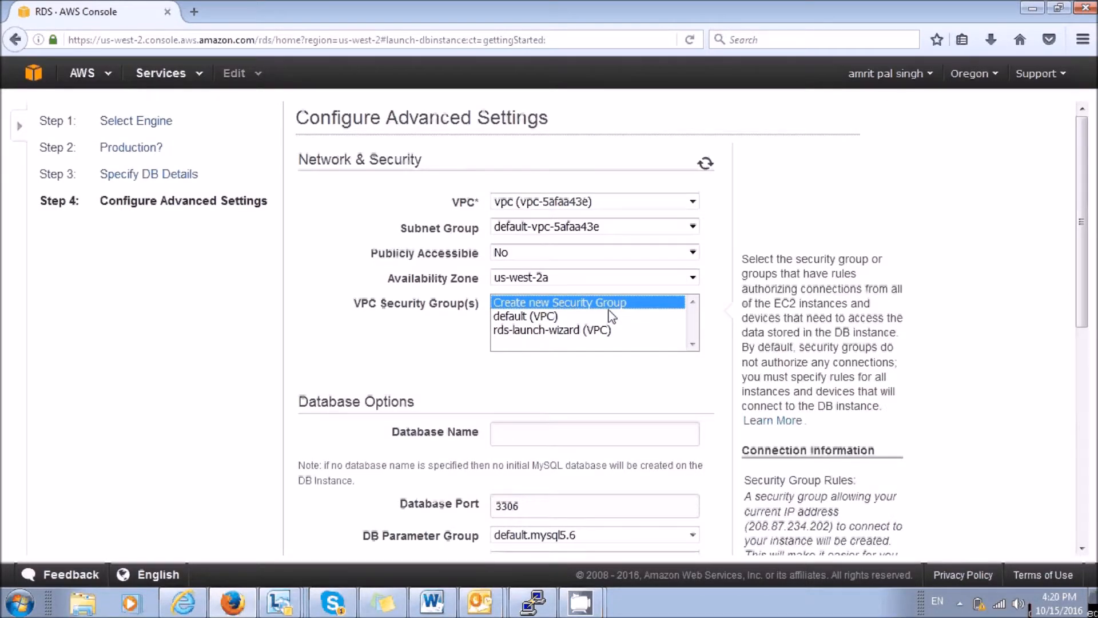
{"action": "left_click", "coordinate": [579, 331]}
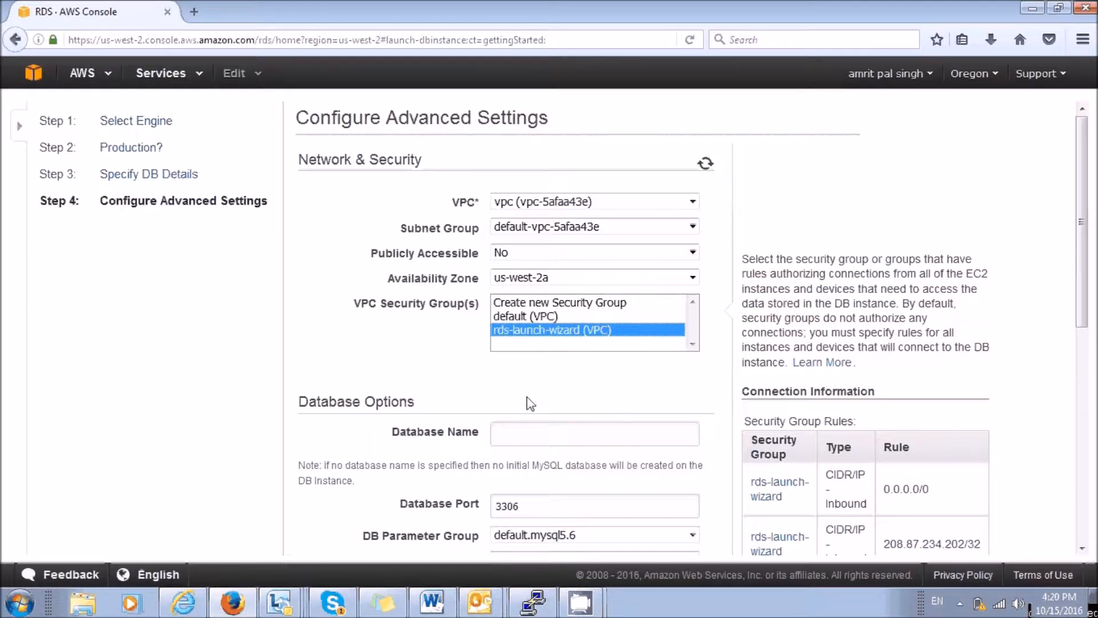
Name the initial database 'test' and review the remaining backup and maintenance settings.
{"action": "left_click", "coordinate": [521, 438]}
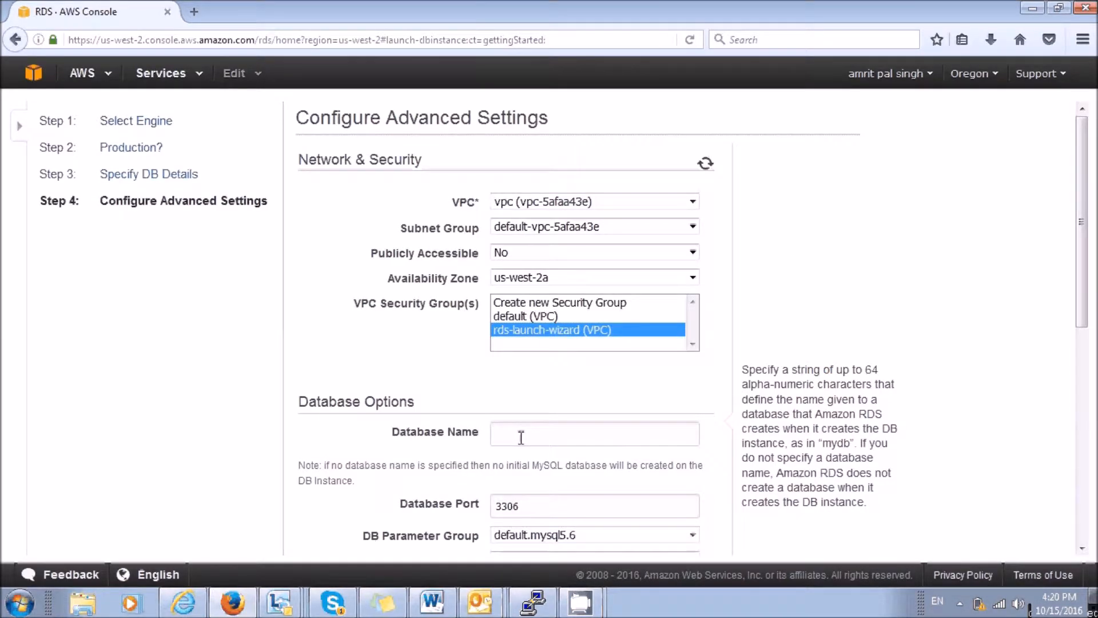
{"action": "type", "text": "test"}
{"action": "left_click_drag", "start_coordinate": [1080, 277], "coordinate": [1091, 423]}
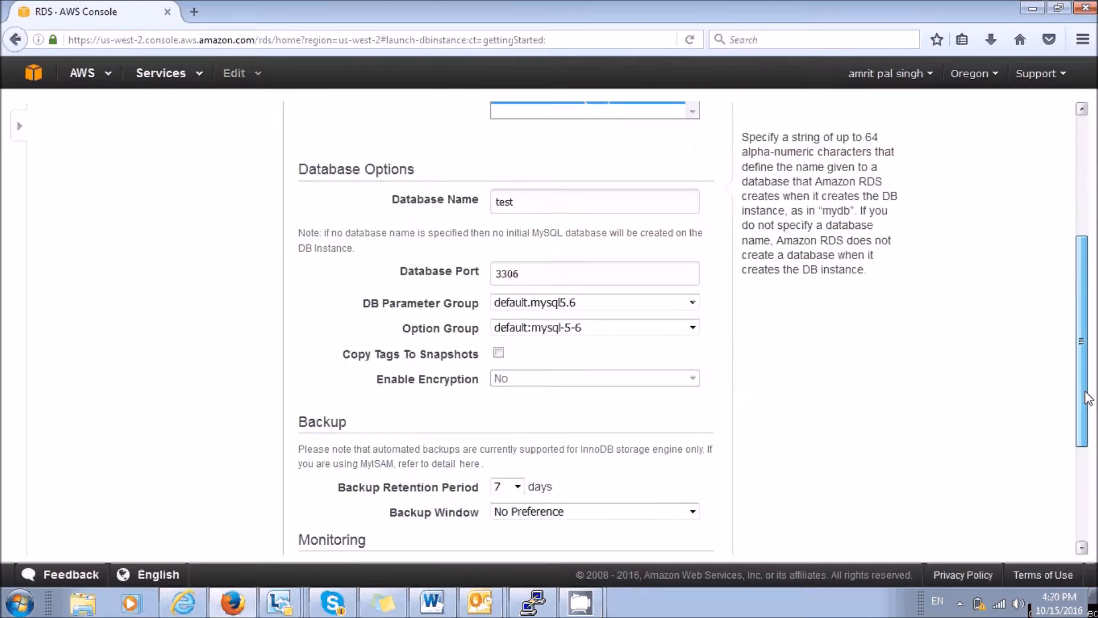
{"action": "scroll", "coordinate": [1091, 423], "scroll_direction": "down", "scroll_amount": 3}
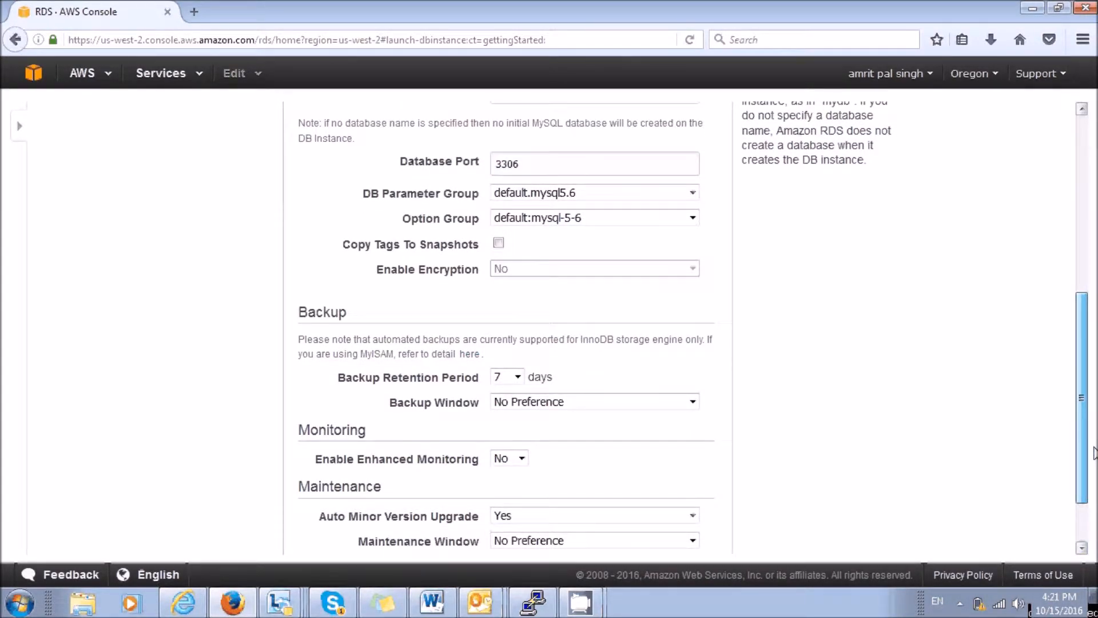
{"action": "scroll", "coordinate": [1094, 453], "scroll_direction": "down", "scroll_amount": 1}
{"action": "scroll", "coordinate": [1094, 453], "scroll_direction": "down", "scroll_amount": 1}
{"action": "left_click", "coordinate": [653, 495]}
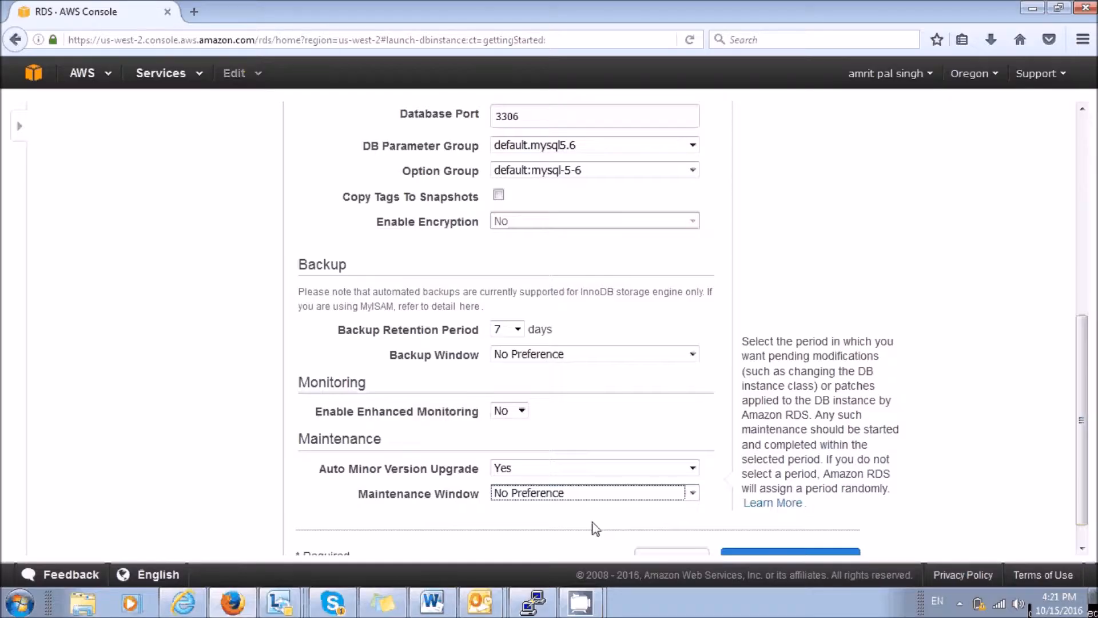
{"action": "scroll", "coordinate": [993, 418], "scroll_direction": "down", "scroll_amount": 1}
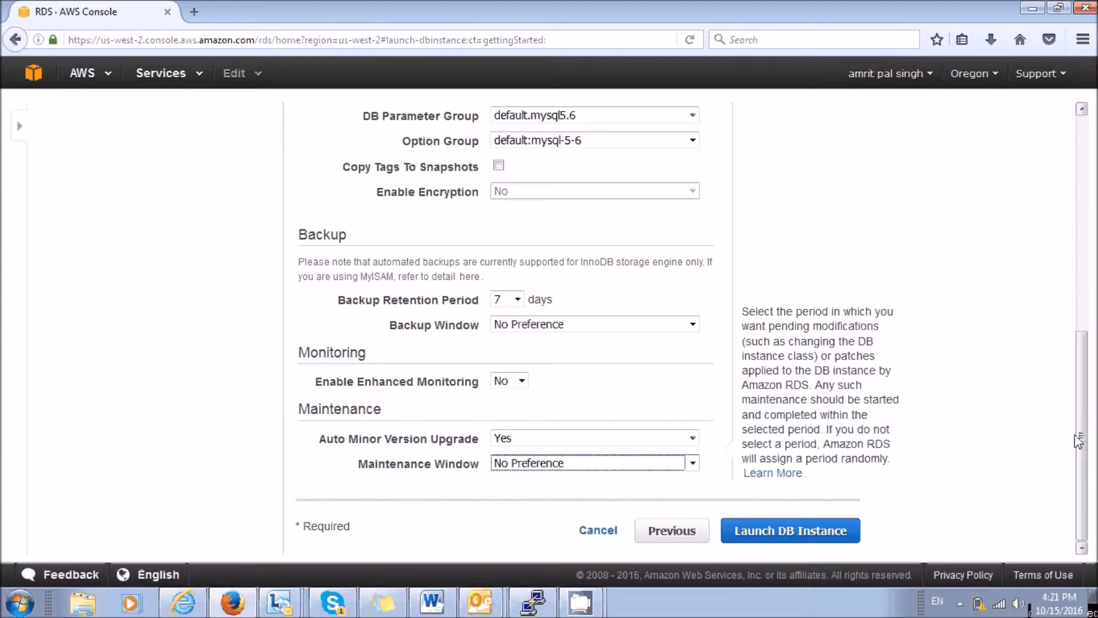
Launch the bashtest DB instance and go to the DB instances list.
{"action": "left_click", "coordinate": [782, 539]}
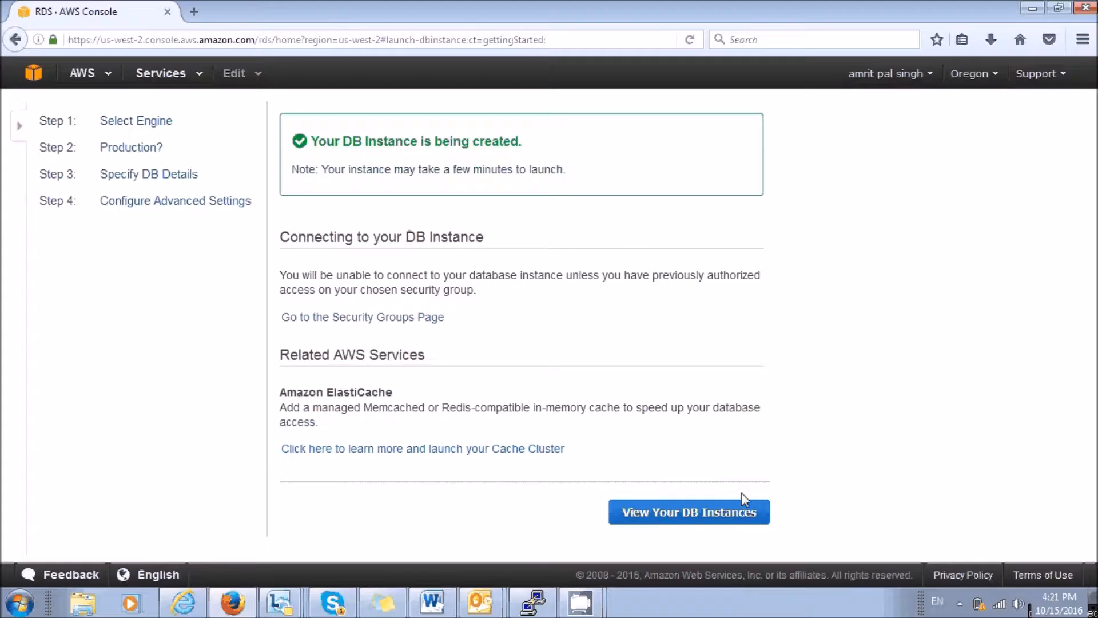
{"action": "left_click", "coordinate": [688, 518]}
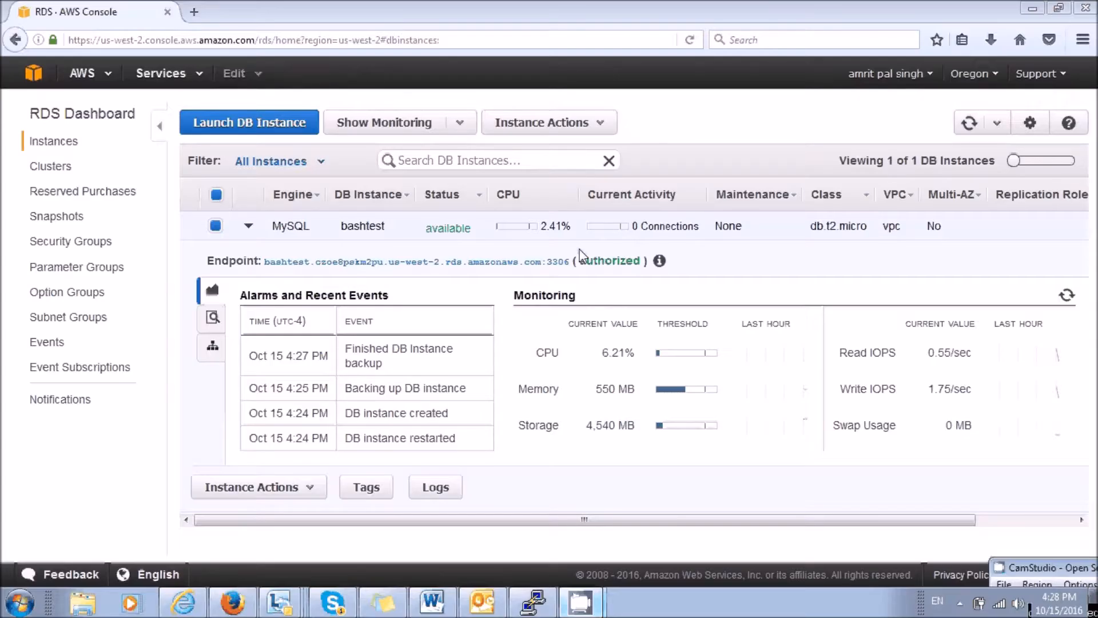
Look at the instance endpoint, then open Subnet Groups and select default-vpc-5afaa43e.
{"action": "left_click_drag", "start_coordinate": [570, 261], "coordinate": [268, 261]}
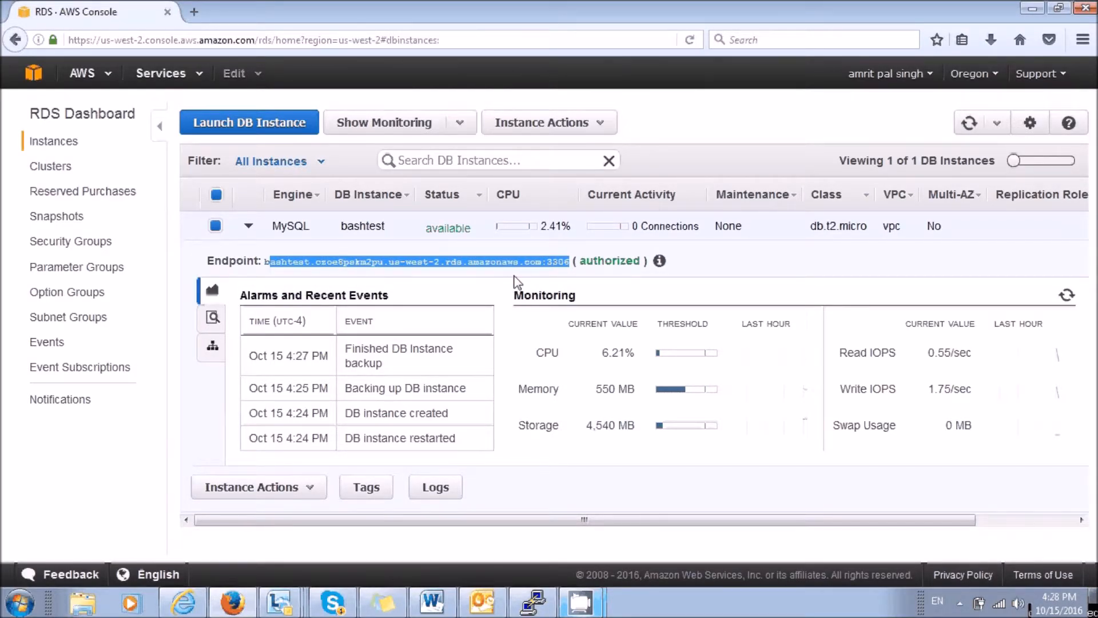
{"action": "left_click", "coordinate": [367, 261]}
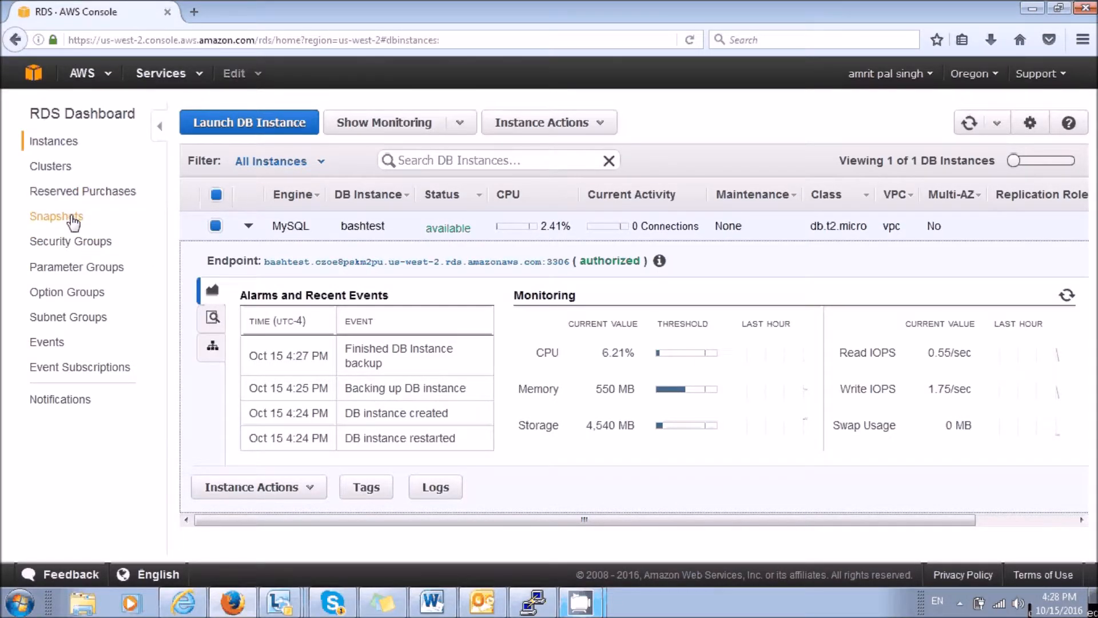
{"action": "left_click", "coordinate": [79, 241]}
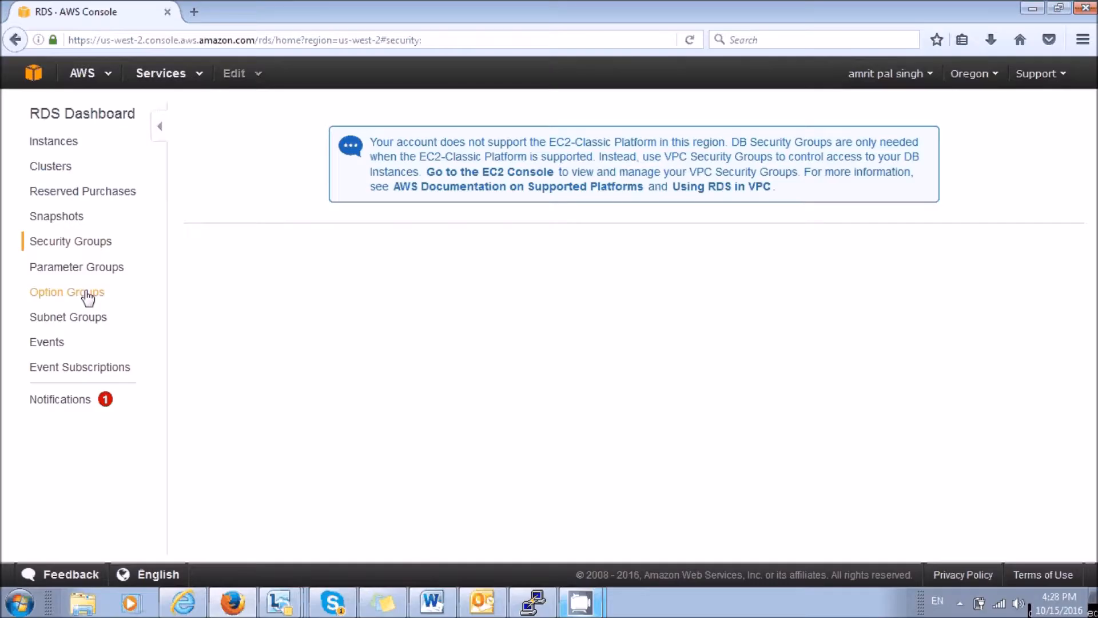
{"action": "left_click", "coordinate": [78, 317]}
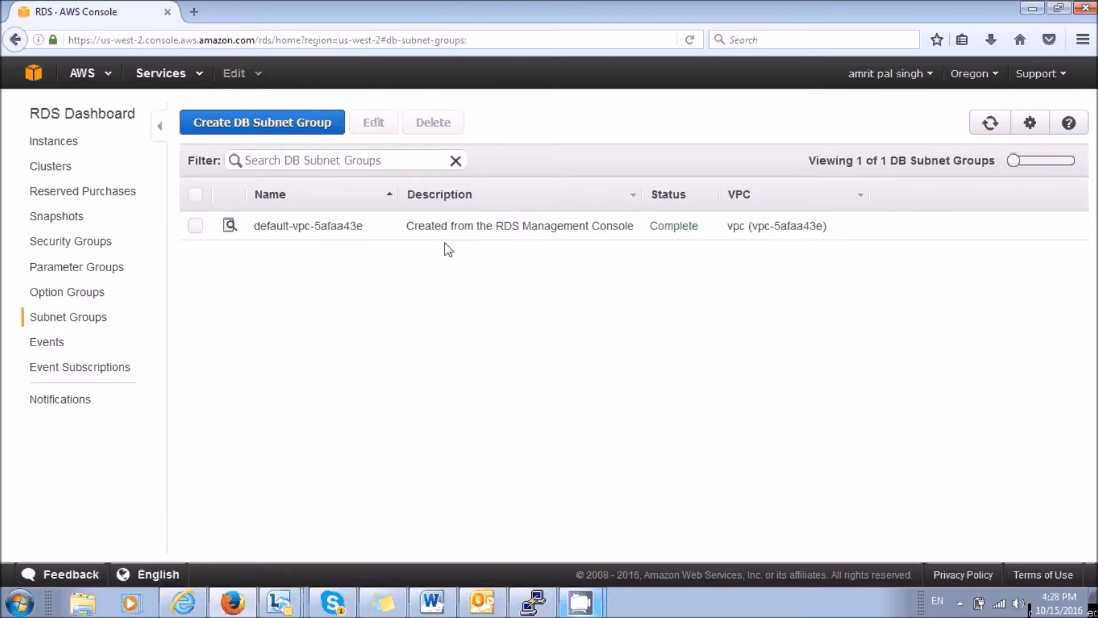
{"action": "left_click", "coordinate": [193, 226]}
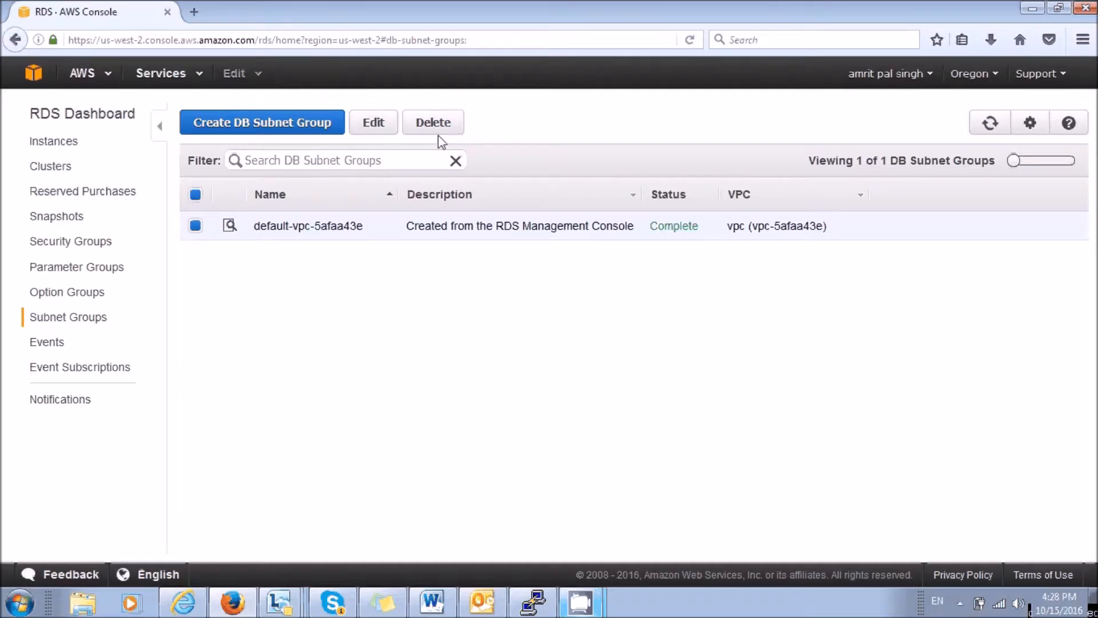
{"action": "left_click", "coordinate": [373, 122]}
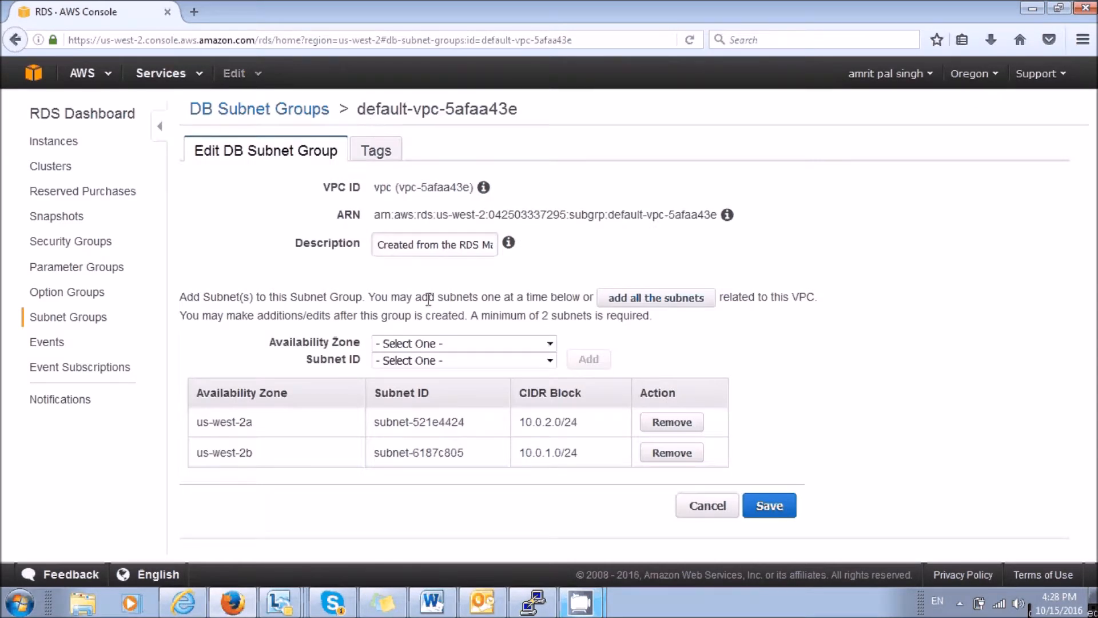
{"action": "left_click", "coordinate": [525, 361]}
{"action": "left_click", "coordinate": [523, 360]}
{"action": "left_click", "coordinate": [523, 360]}
{"action": "left_click", "coordinate": [509, 344]}
{"action": "left_click", "coordinate": [508, 374]}
{"action": "left_click", "coordinate": [509, 361]}
{"action": "left_click", "coordinate": [492, 390]}
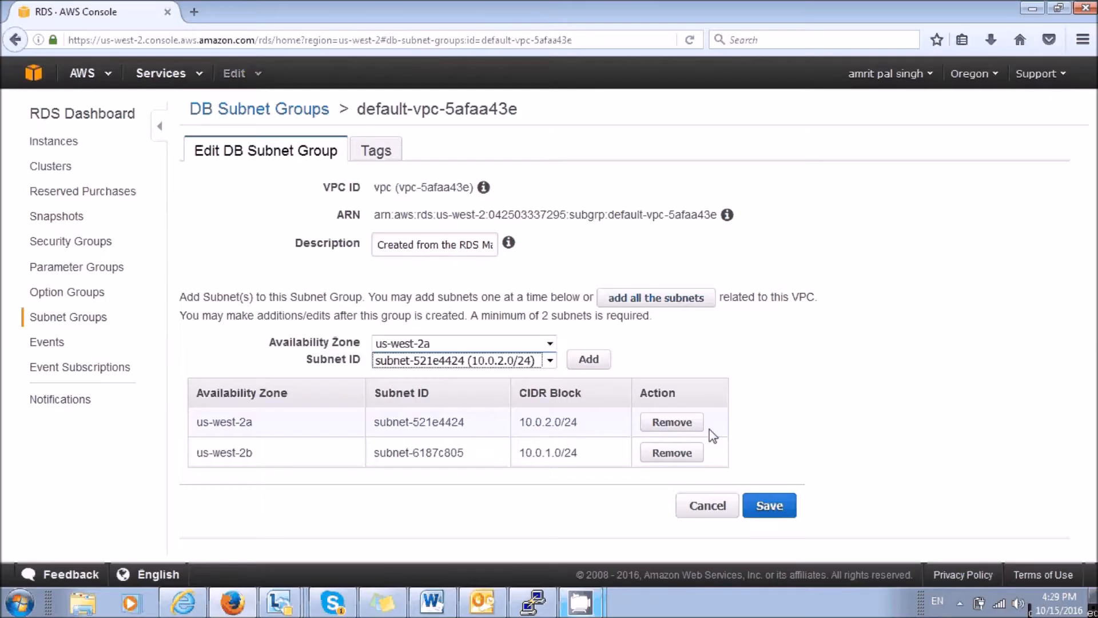
{"action": "left_click", "coordinate": [588, 361]}
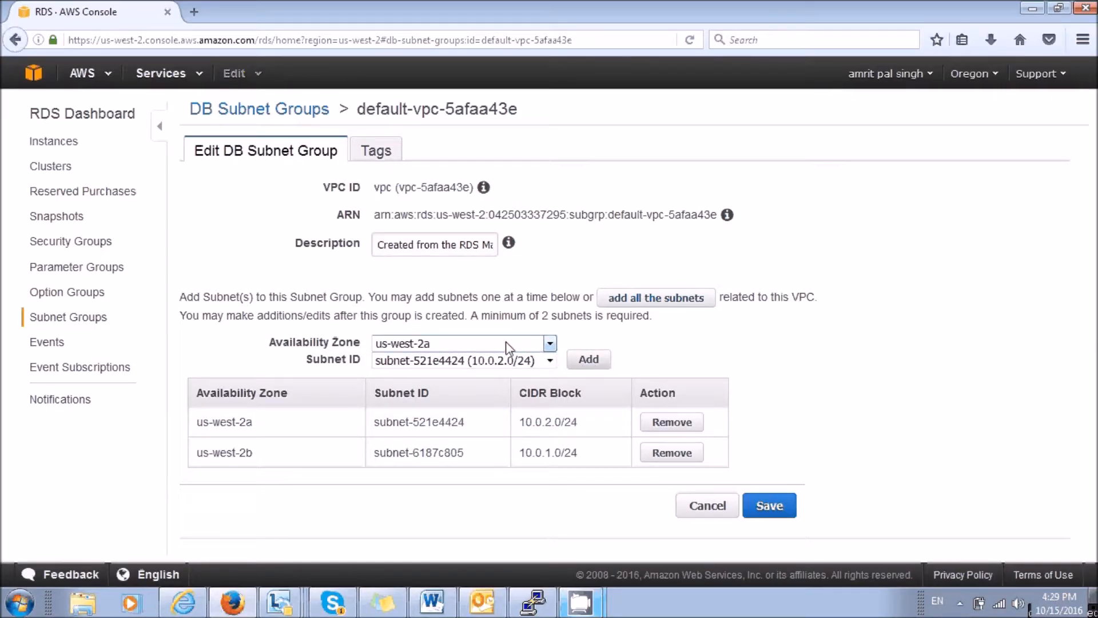
{"action": "left_click", "coordinate": [508, 343]}
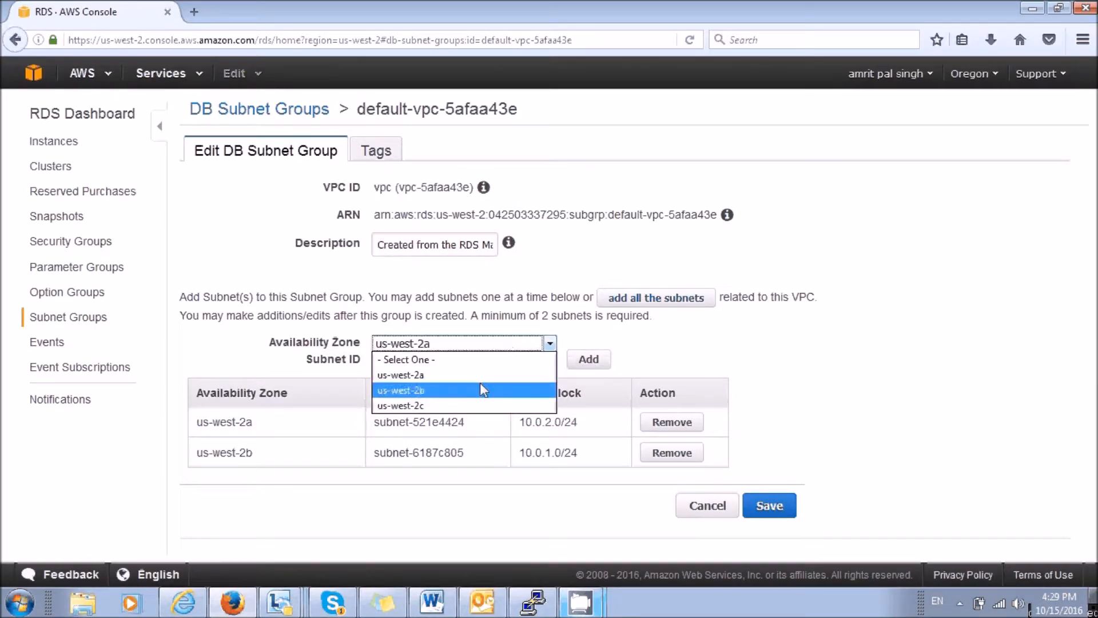
{"action": "left_click", "coordinate": [480, 385]}
{"action": "left_click", "coordinate": [523, 360]}
{"action": "left_click", "coordinate": [500, 391]}
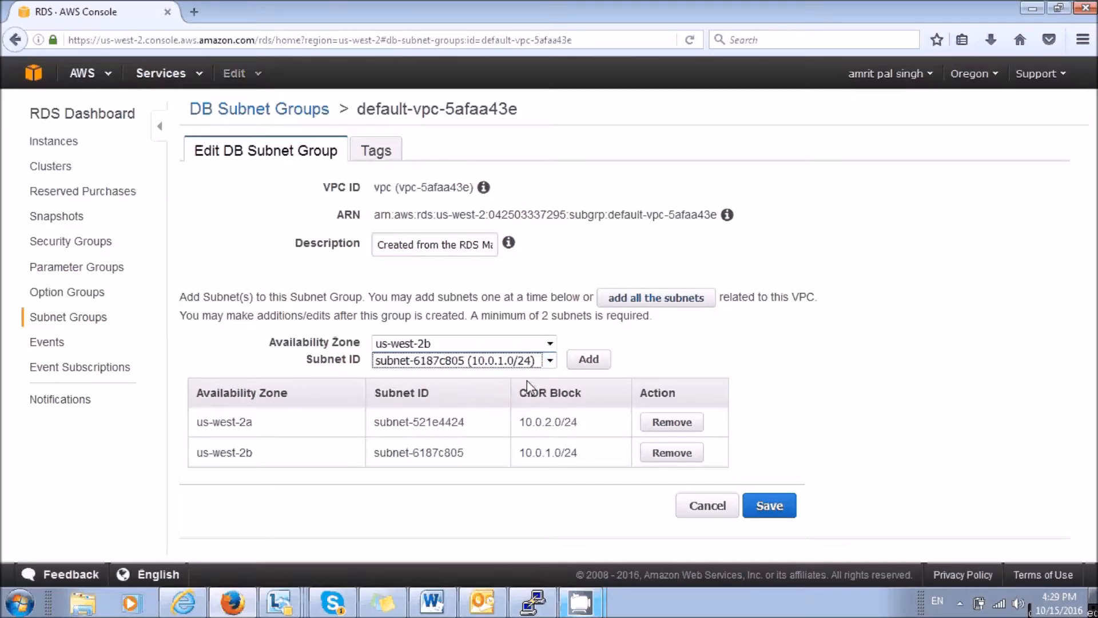
{"action": "left_click", "coordinate": [506, 345]}
{"action": "left_click", "coordinate": [473, 402]}
{"action": "left_click", "coordinate": [509, 361]}
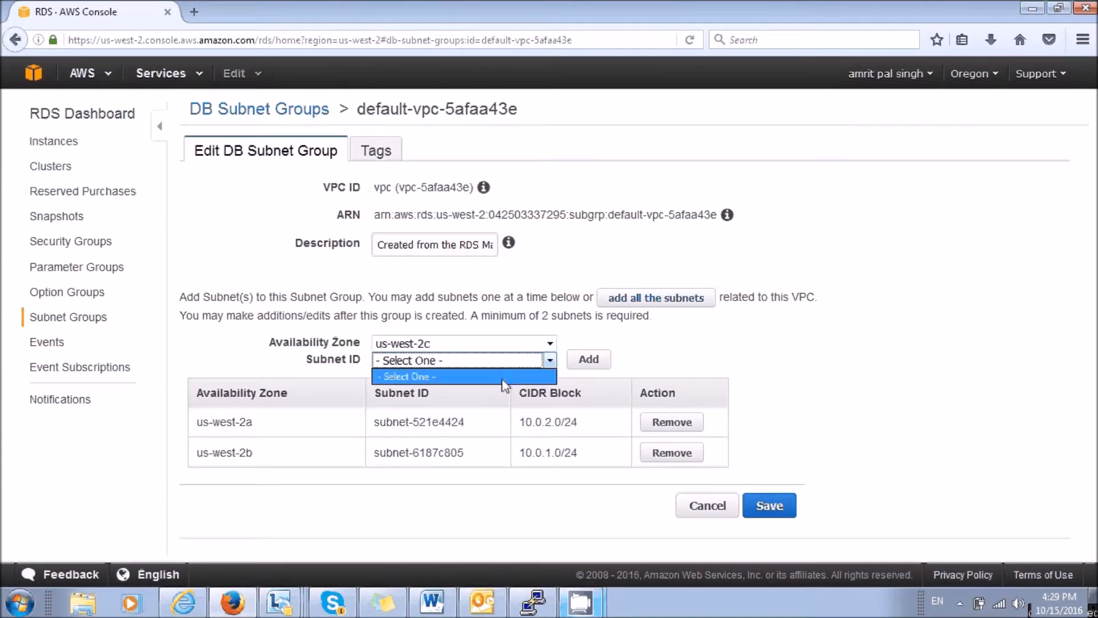
{"action": "left_click", "coordinate": [502, 378]}
{"action": "left_click", "coordinate": [583, 362]}
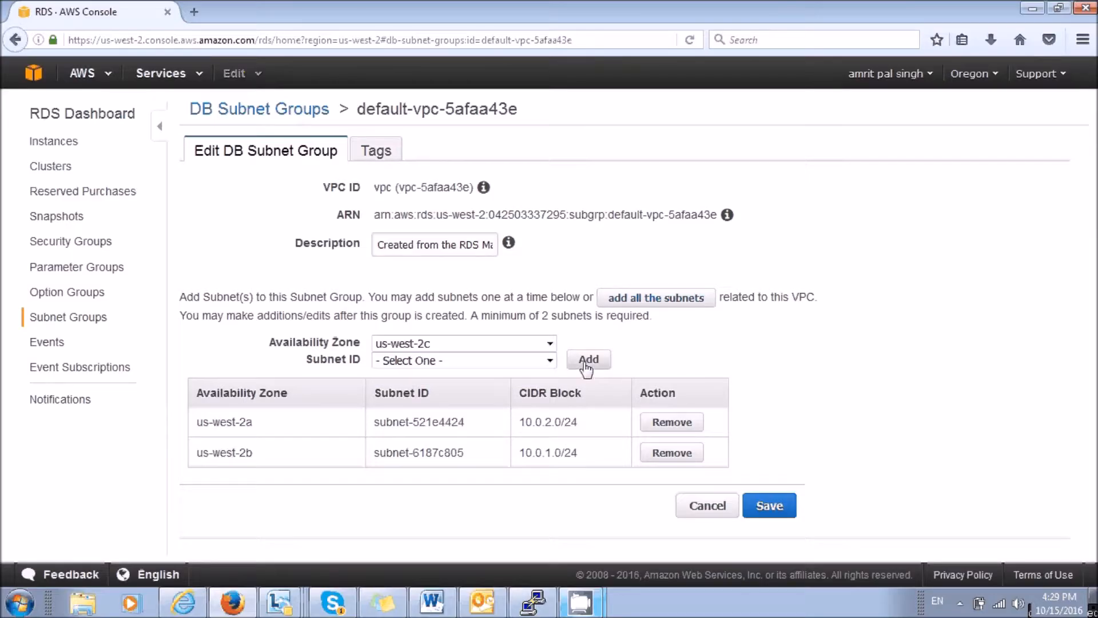
{"action": "left_click", "coordinate": [779, 514]}
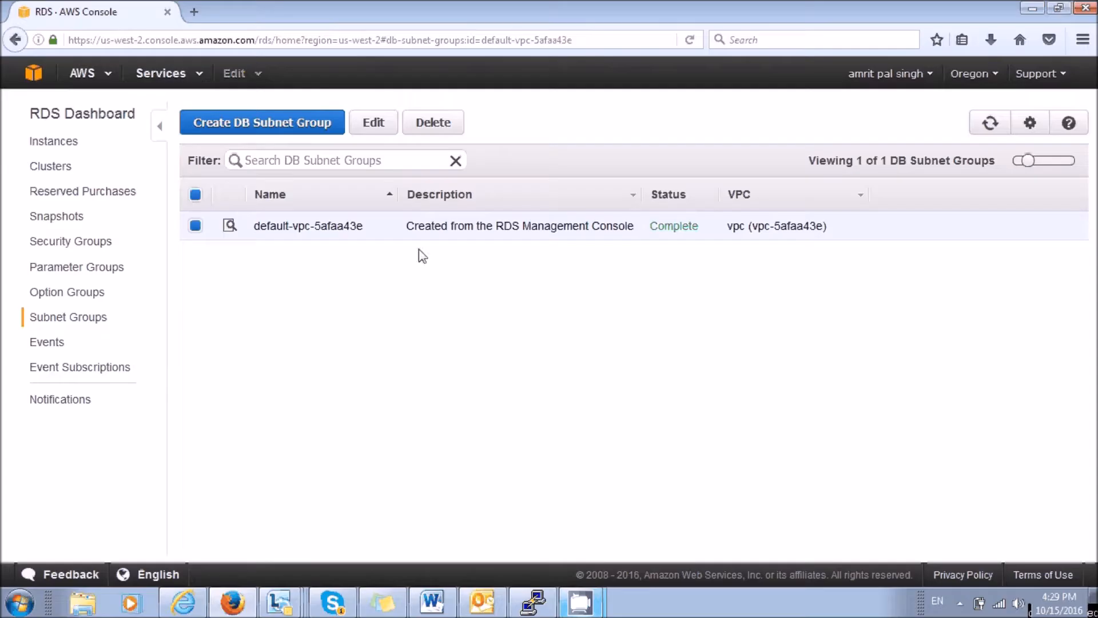
Copy the bashtest endpoint address from the DB instances list.
{"action": "left_click", "coordinate": [62, 150]}
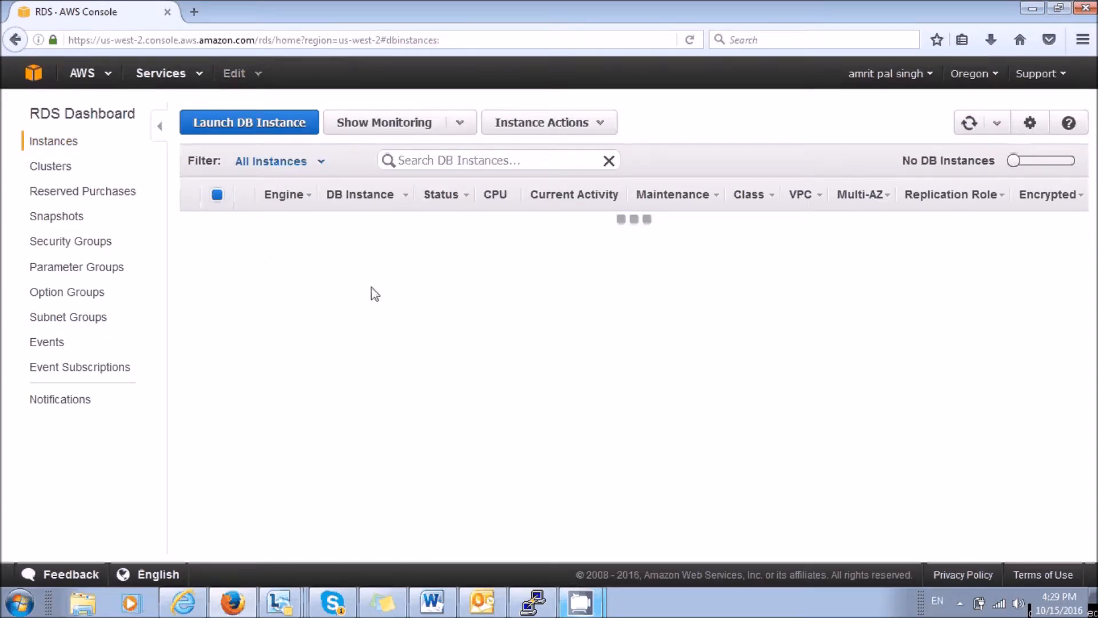
{"action": "left_click_drag", "start_coordinate": [564, 261], "coordinate": [264, 256]}
{"action": "key", "text": "ctrl+c"}
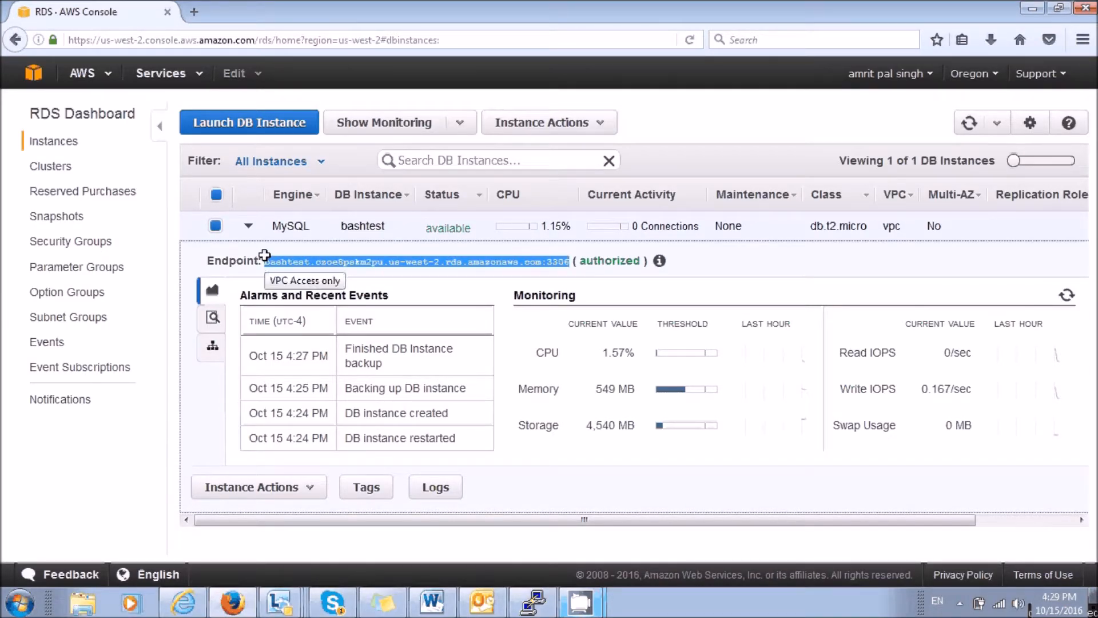
{"action": "left_click", "coordinate": [541, 609]}
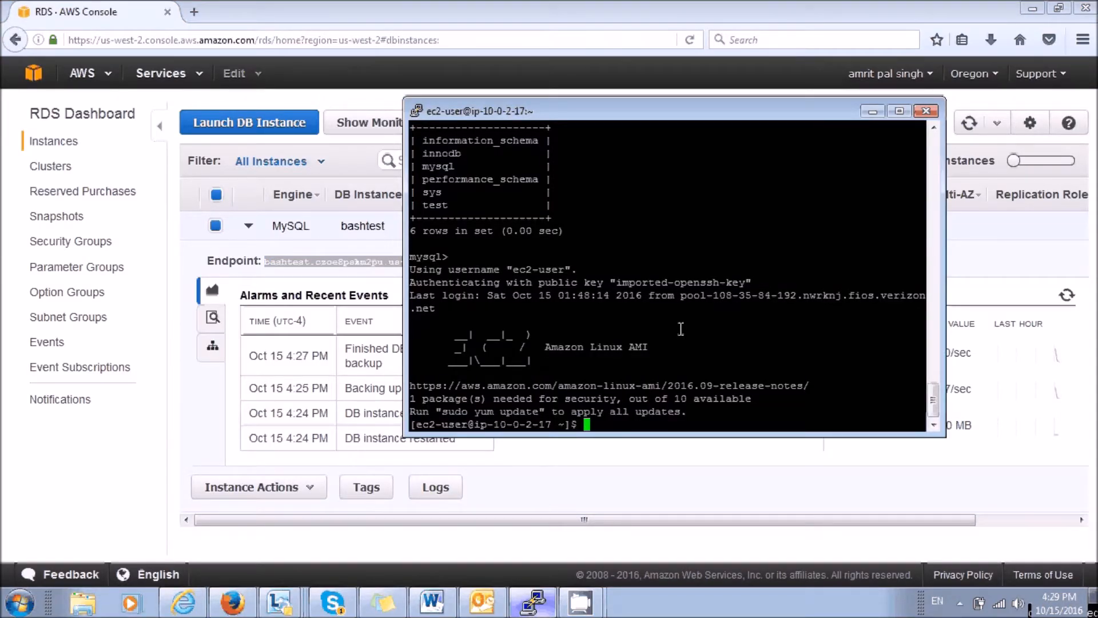
Run mysql -h <endpoint> -P 3306 -u <master user> -p and enter the password.
{"action": "type", "text": "mysql -h"}
{"action": "right_click", "coordinate": [680, 328]}
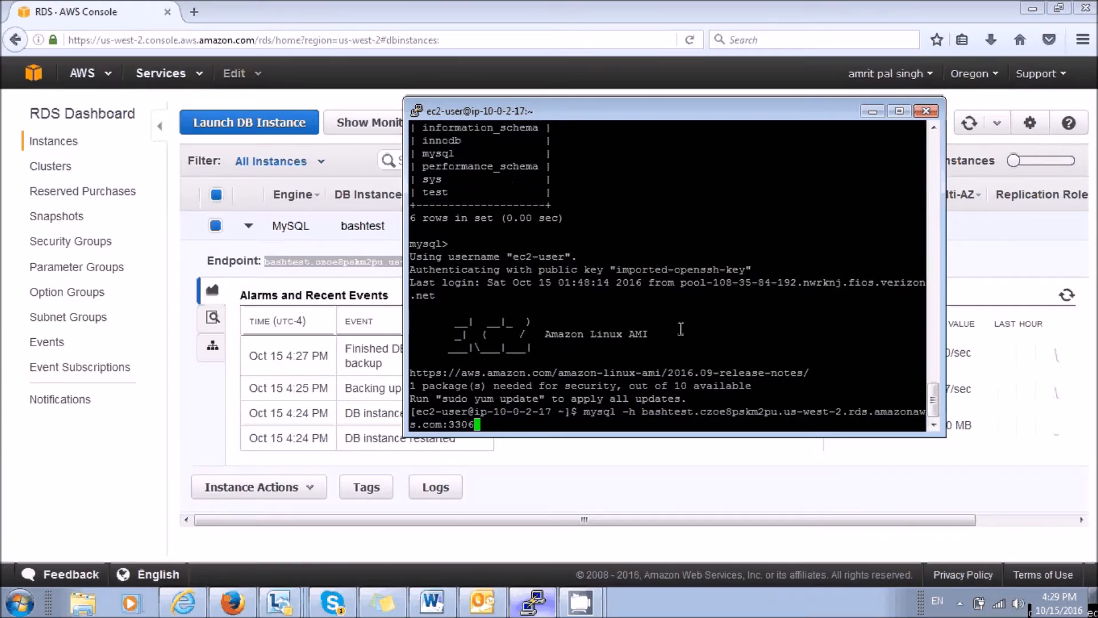
{"action": "key", "text": "BackSpace"}
{"action": "key", "text": "BackSpace"}
{"action": "key", "text": "BackSpace"}
{"action": "key", "text": "BackSpace"}
{"action": "key", "text": "BackSpace"}
{"action": "key", "text": "BackSpace"}
{"action": "type", "text": "-P3306"}
{"action": "key", "text": "BackSpace"}
{"action": "key", "text": "BackSpace"}
{"action": "key", "text": "BackSpace"}
{"action": "key", "text": "BackSpace"}
{"action": "type", "text": "3306 -U"}
{"action": "key", "text": "BackSpace"}
{"action": "type", "text": "u palmaster"}
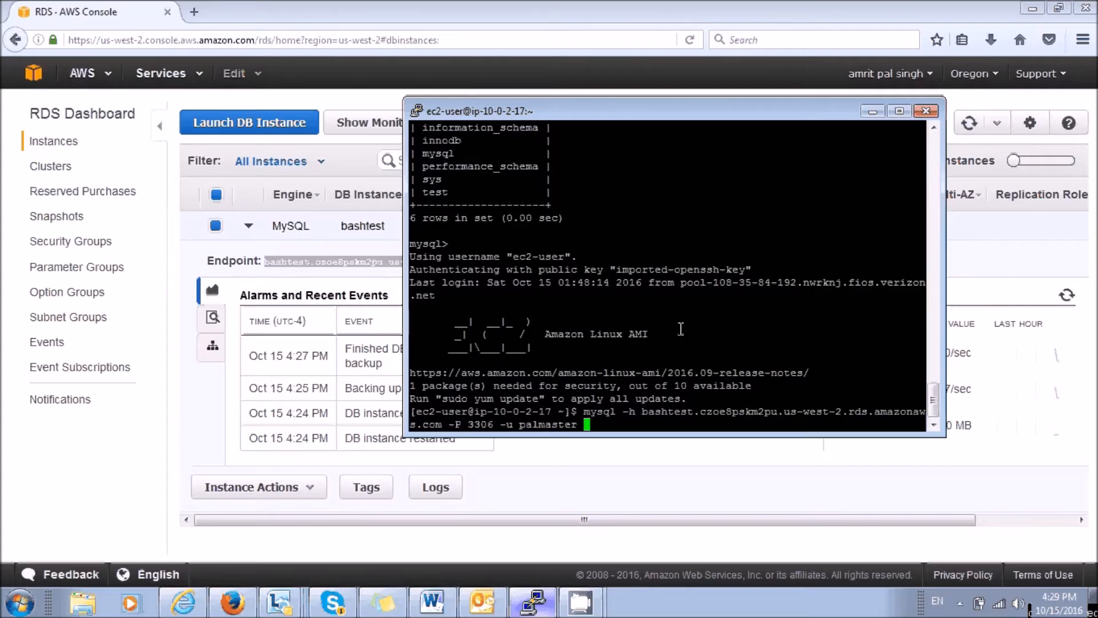
{"action": "type", "text": "-p"}
{"action": "key", "text": "Return"}
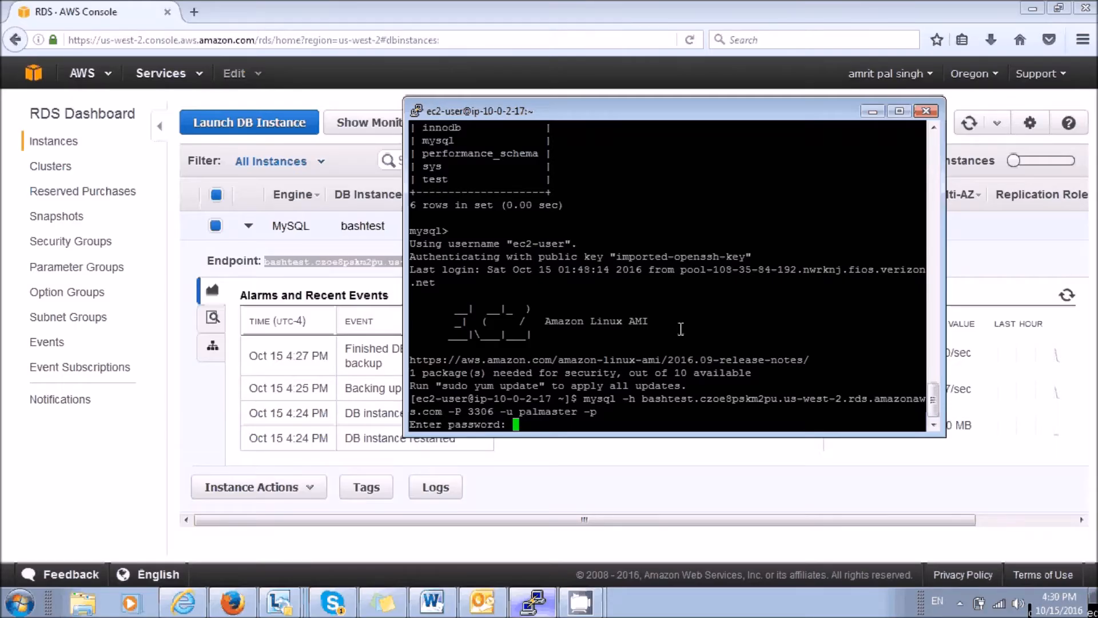
{"action": "key", "text": "Return"}
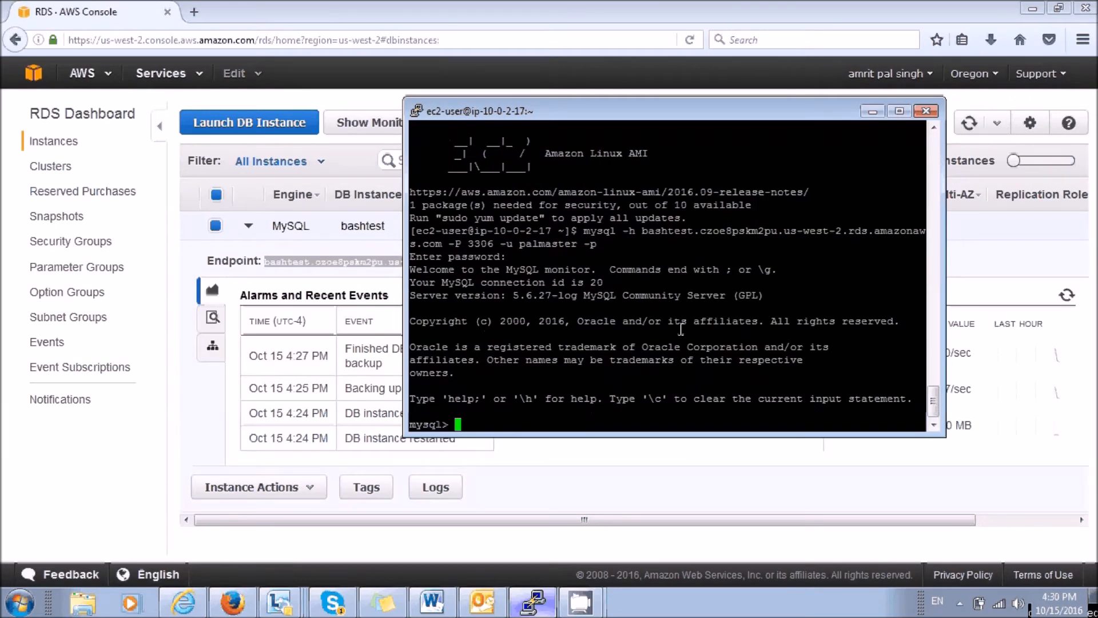
Run 'show database ;', which fails with a syntax error.
{"action": "type", "text": "show databas"}
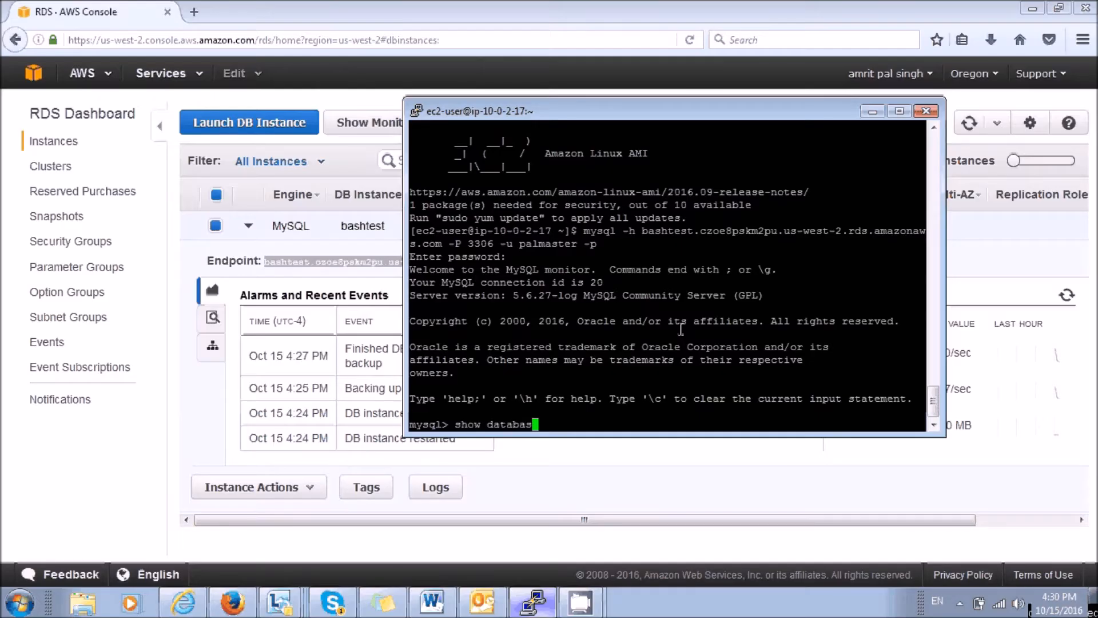
{"action": "type", "text": "e ;"}
{"action": "key", "text": "Return"}
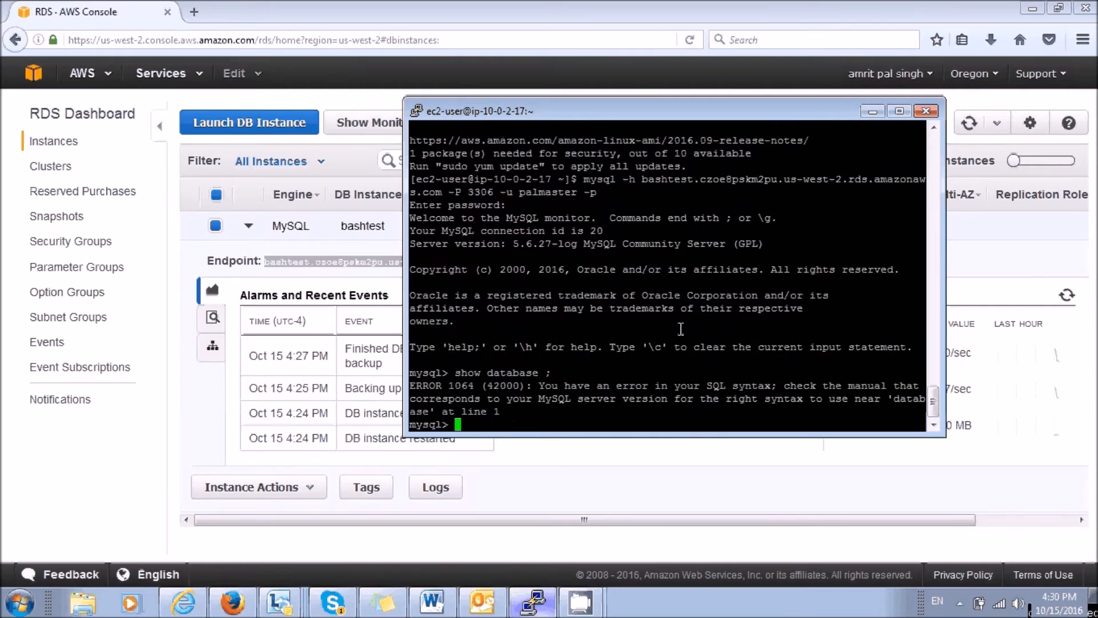
Correct it to 'show databases;' to list the six databases, then select test.
{"action": "key", "text": "Up"}
{"action": "key", "text": "Left"}
{"action": "key", "text": "BackSpace"}
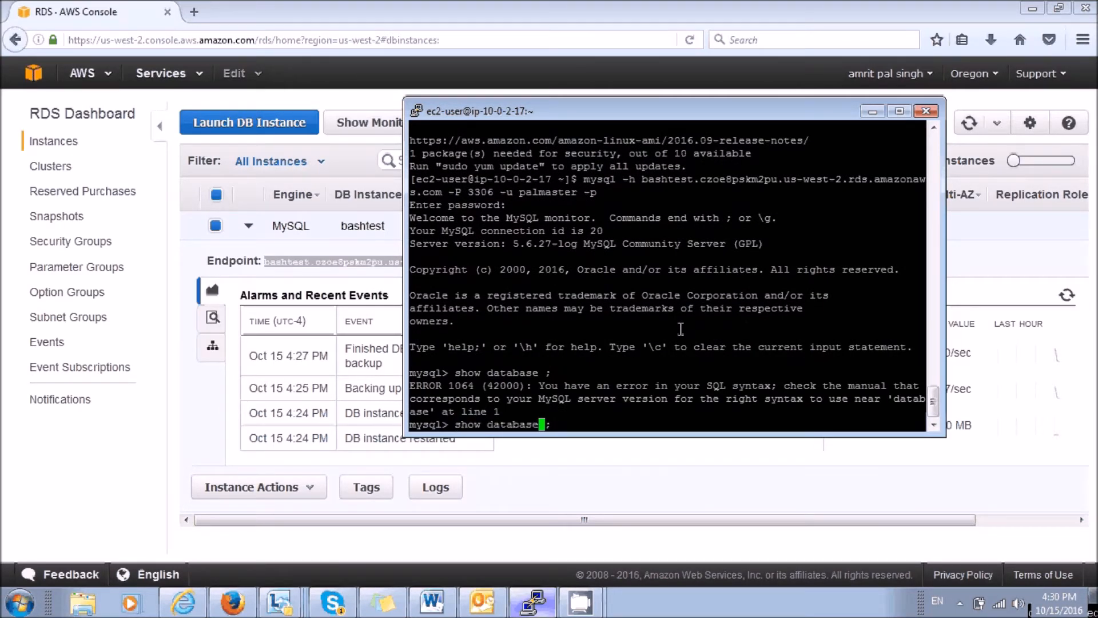
{"action": "type", "text": "s"}
{"action": "key", "text": "Return"}
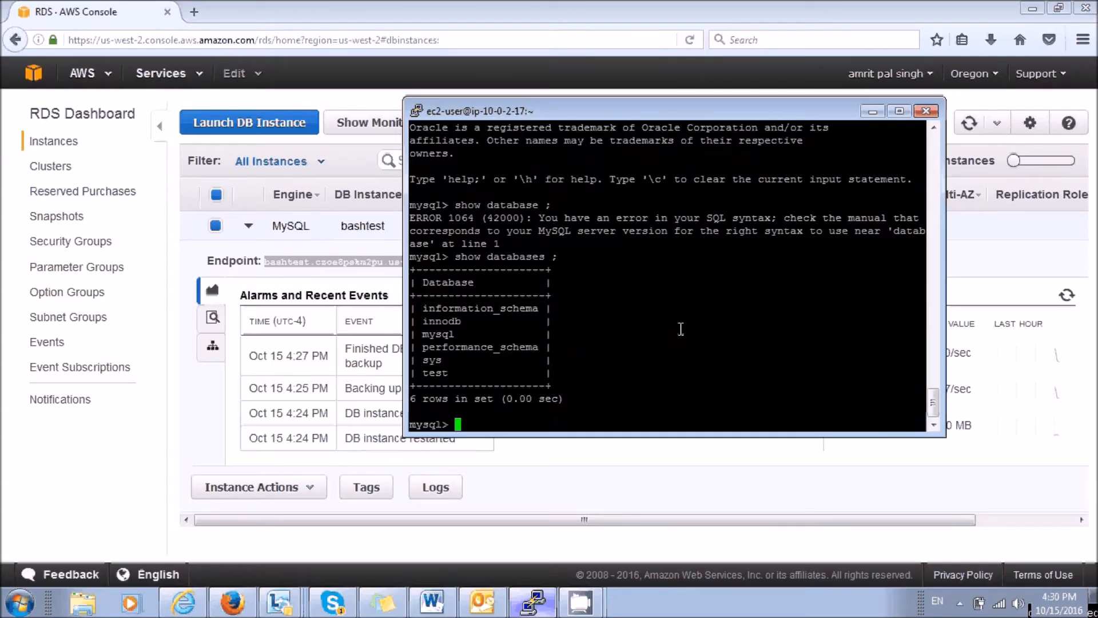
{"action": "double_click", "coordinate": [435, 373]}
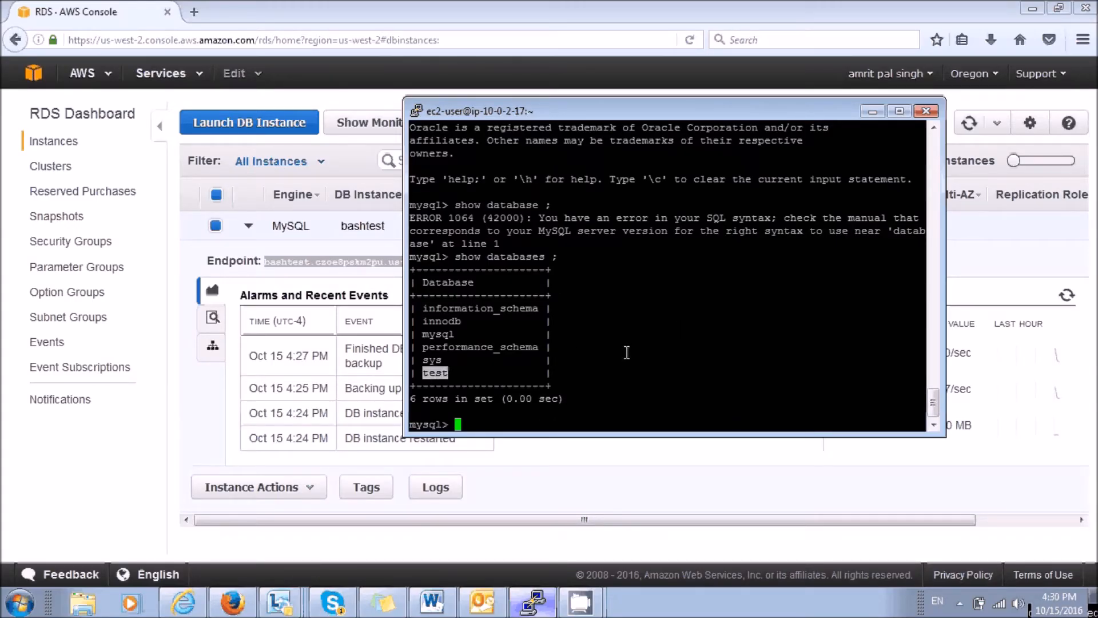